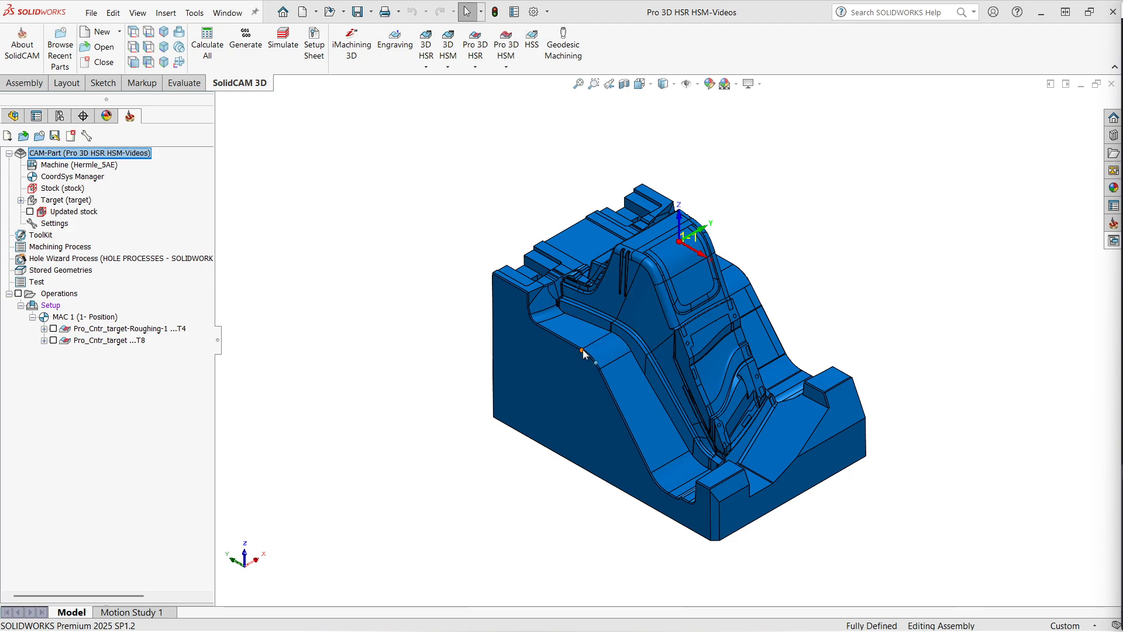
Zoom around the part model to examine its narrow walls and corner areas.
{"action": "scroll", "coordinate": [579, 328], "scroll_direction": "down", "scroll_amount": 10}
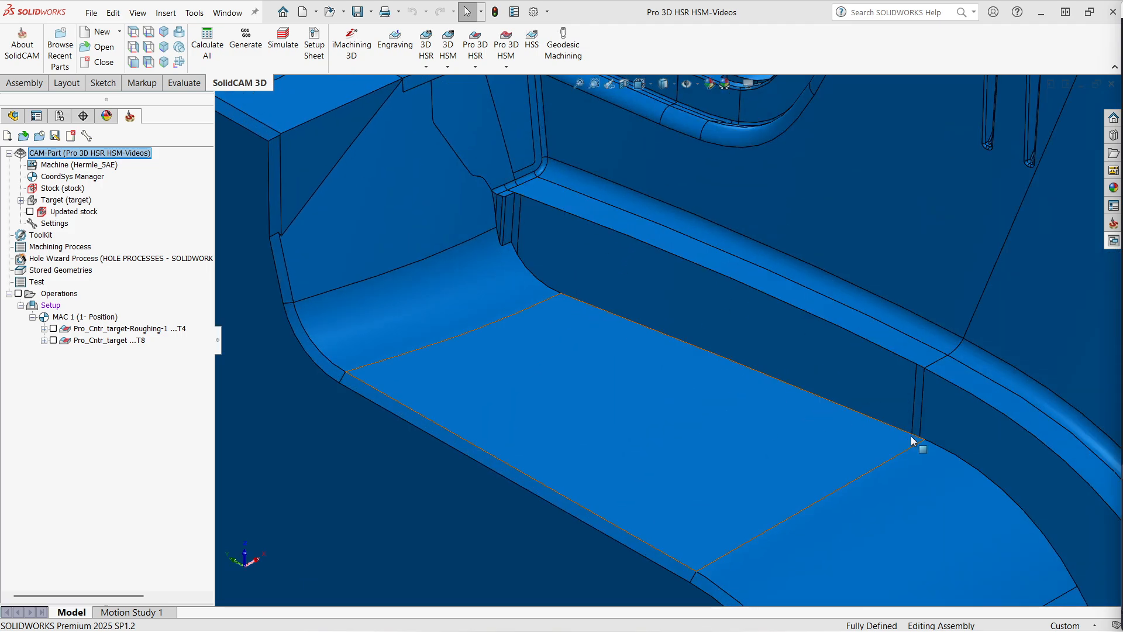
{"action": "scroll", "coordinate": [506, 286], "scroll_direction": "up", "scroll_amount": 10}
{"action": "scroll", "coordinate": [817, 428], "scroll_direction": "down", "scroll_amount": 2}
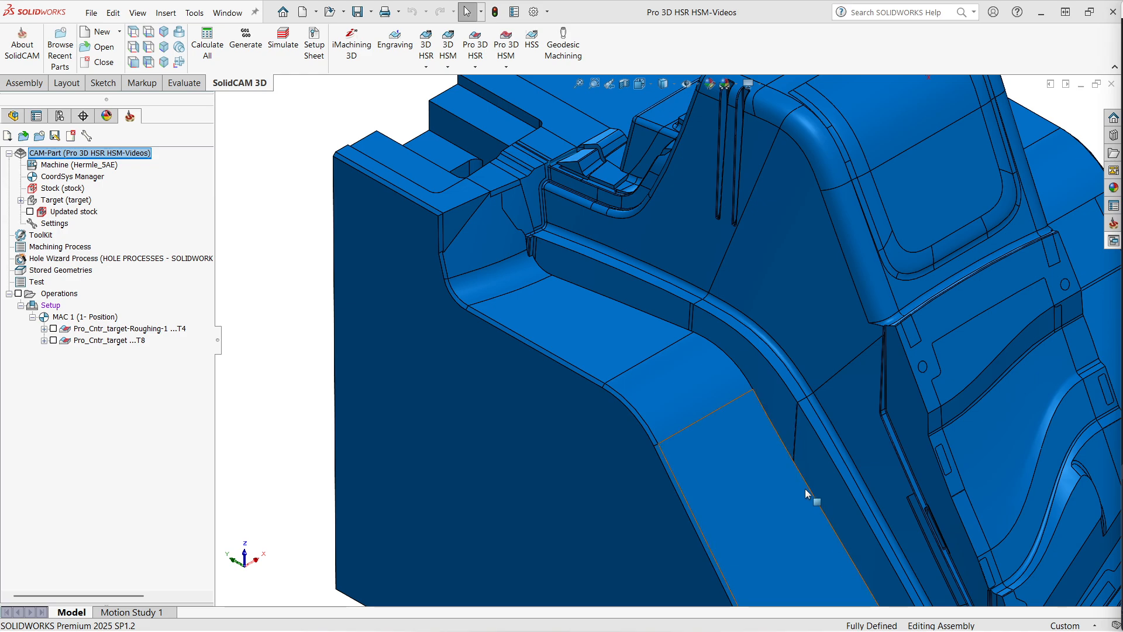
{"action": "scroll", "coordinate": [767, 402], "scroll_direction": "up", "scroll_amount": 5}
{"action": "scroll", "coordinate": [777, 408], "scroll_direction": "down", "scroll_amount": 4}
{"action": "scroll", "coordinate": [743, 358], "scroll_direction": "down", "scroll_amount": 3}
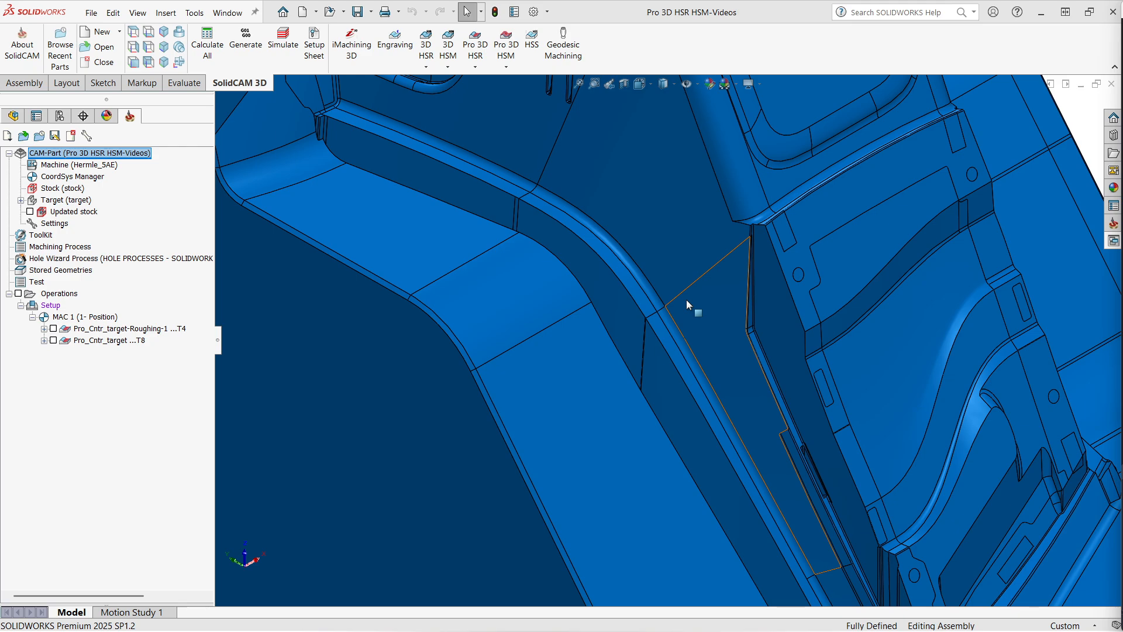
{"action": "key", "text": "f"}
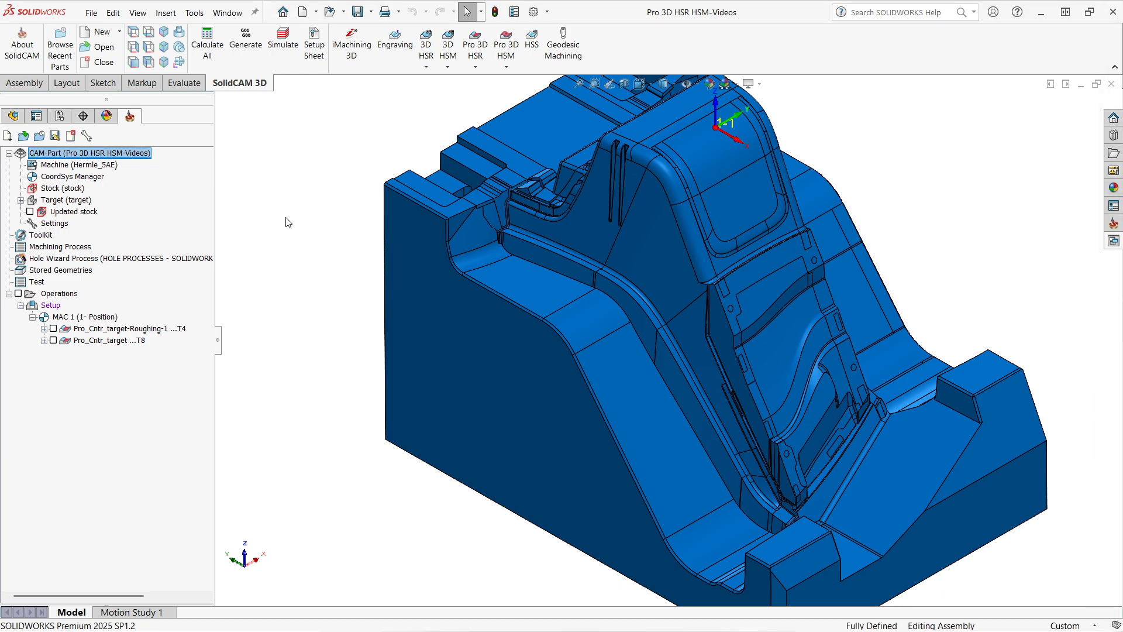
{"action": "scroll", "coordinate": [289, 223], "scroll_direction": "up", "scroll_amount": 1}
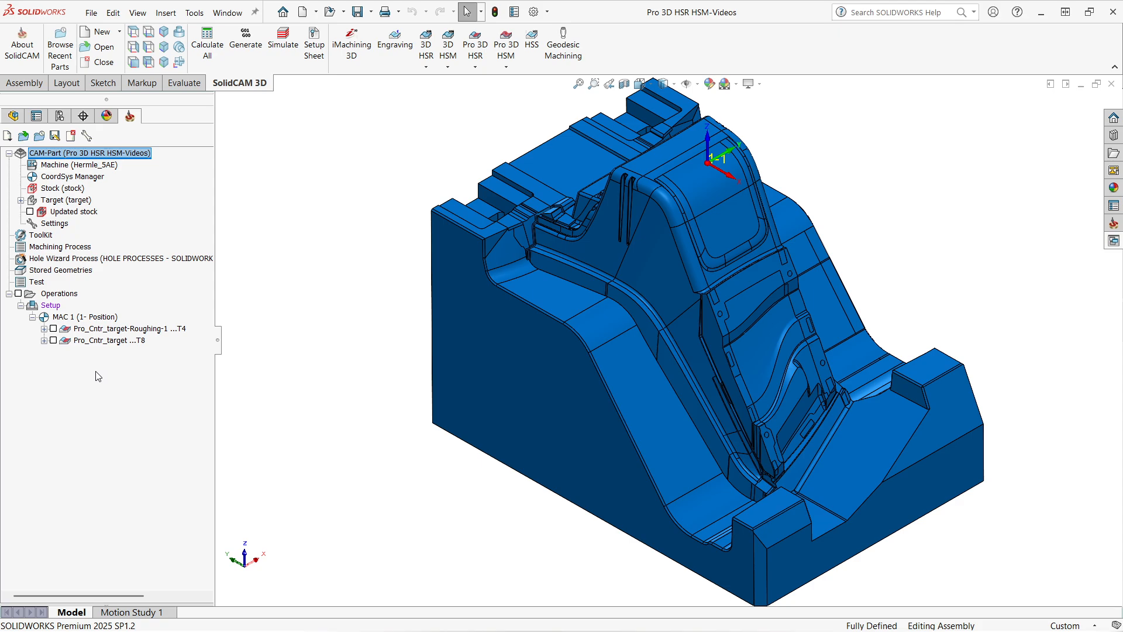
Display the roughing and contour operations' toolpaths one at a time to compare them.
{"action": "left_click", "coordinate": [108, 344]}
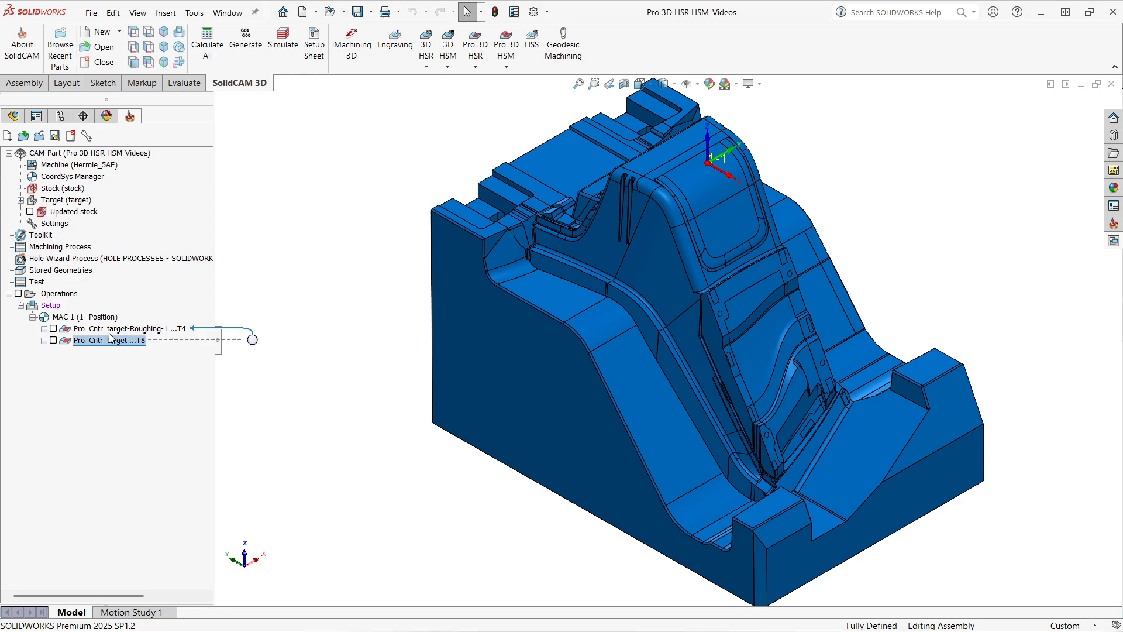
{"action": "left_click", "coordinate": [110, 329]}
{"action": "left_click", "coordinate": [54, 330]}
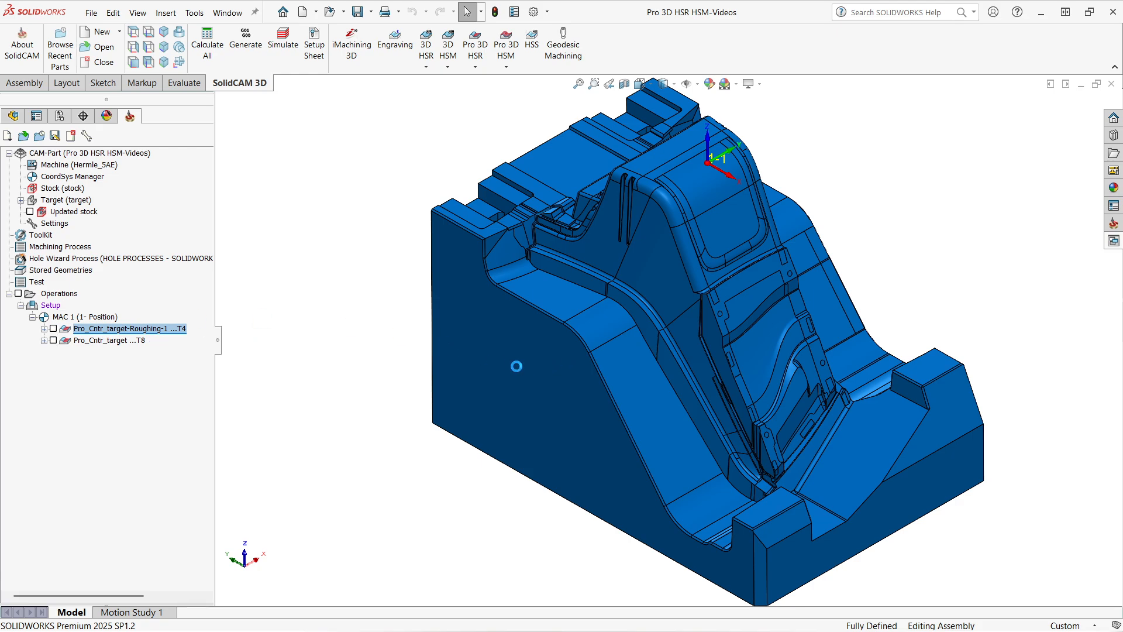
{"action": "left_click", "coordinate": [53, 329]}
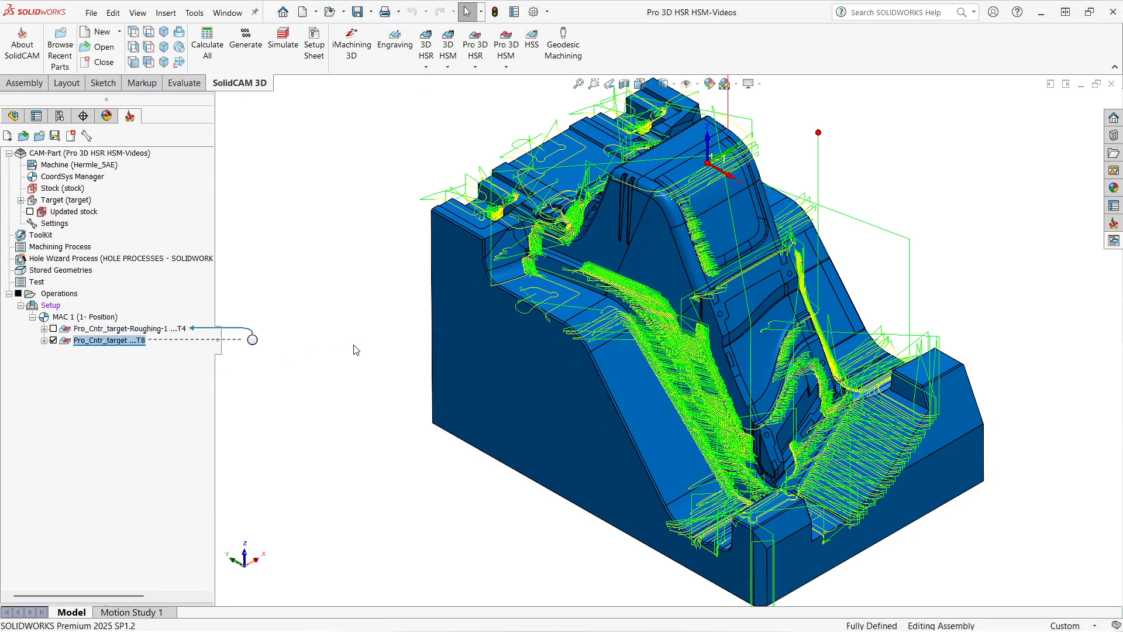
{"action": "left_click", "coordinate": [53, 340]}
Copy the contour operation and open the new copy for editing.
{"action": "left_click", "coordinate": [87, 331]}
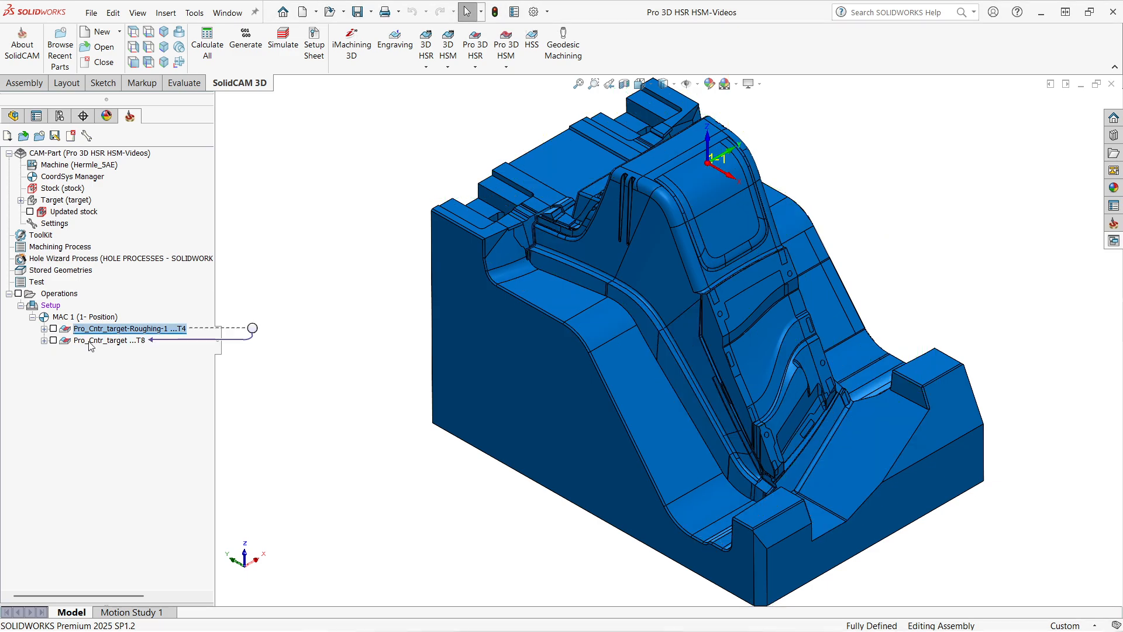
{"action": "left_click", "coordinate": [89, 342]}
{"action": "left_click", "coordinate": [88, 341]}
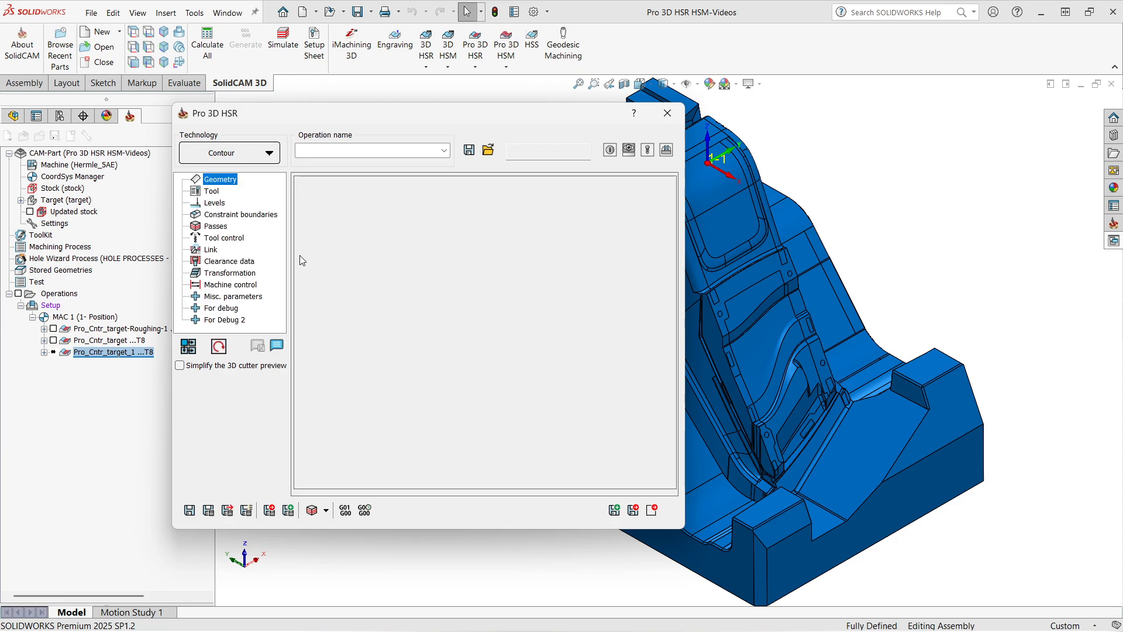
Change the operation's tool to Tool 7, the 8 mm ball nose mill.
{"action": "left_click", "coordinate": [211, 192]}
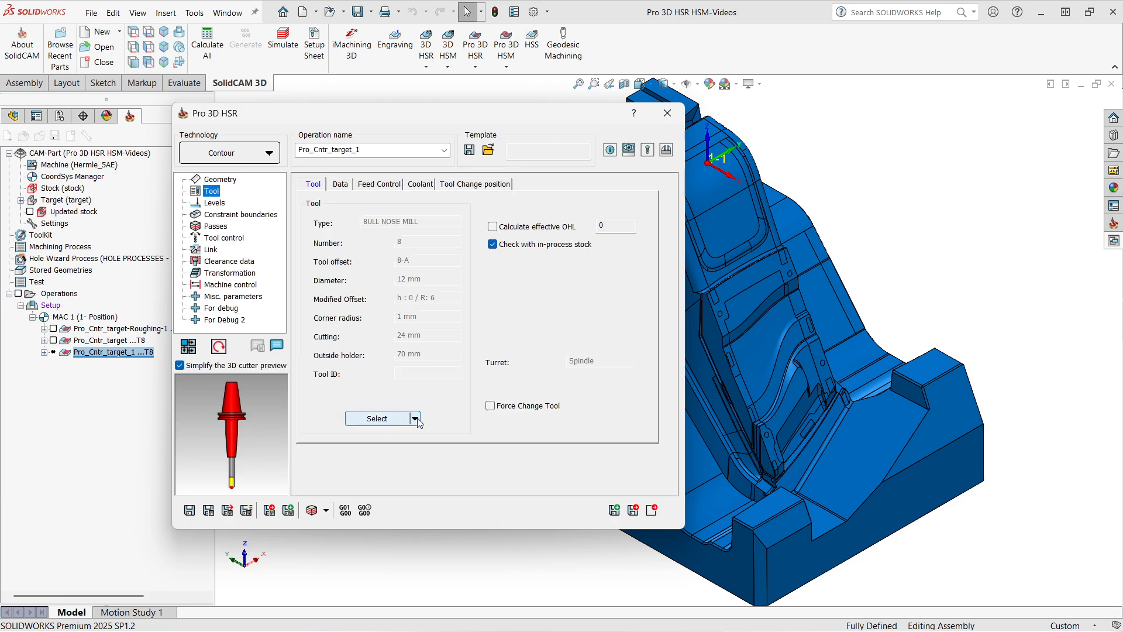
{"action": "left_click", "coordinate": [415, 418]}
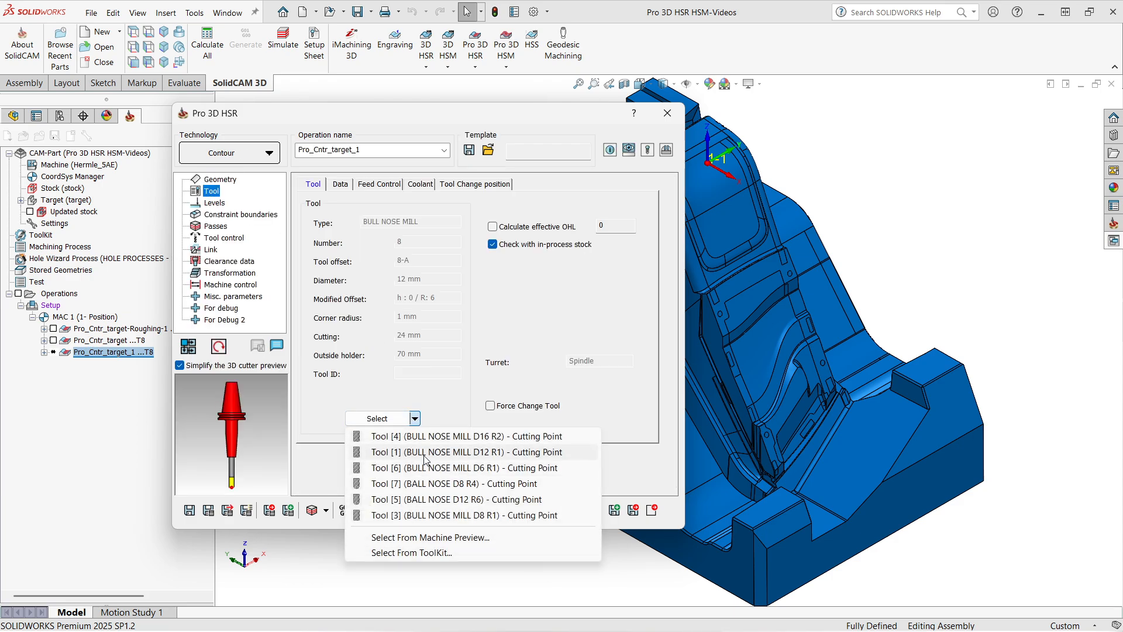
{"action": "left_click", "coordinate": [442, 485]}
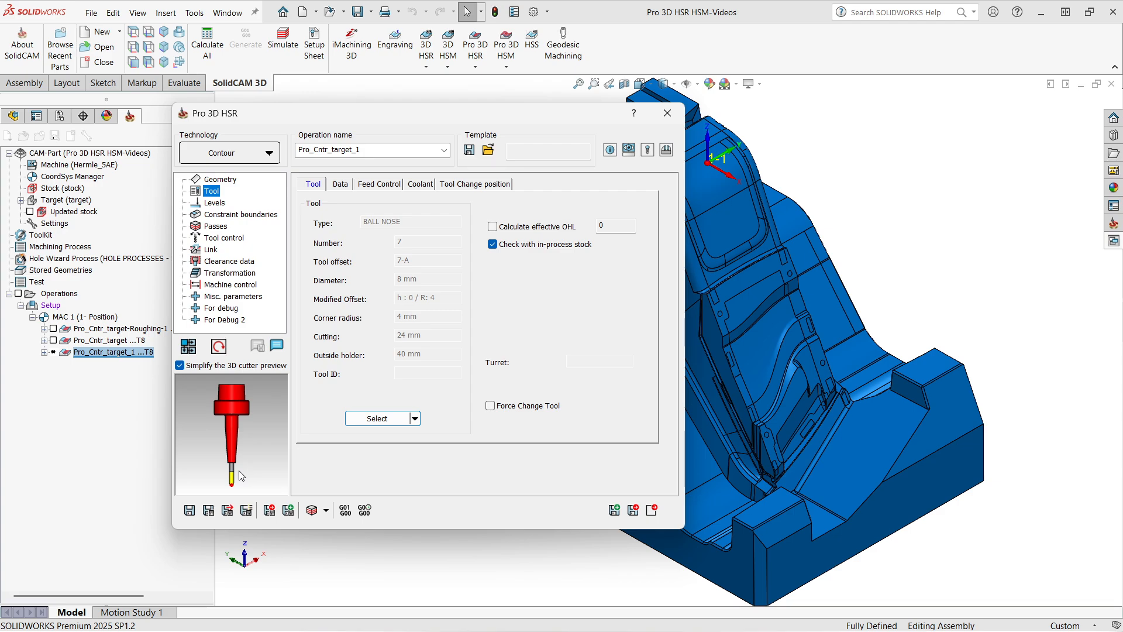
Set the step down to 0.5 and the step over to 30 percent of the tool diameter.
{"action": "left_click", "coordinate": [218, 227]}
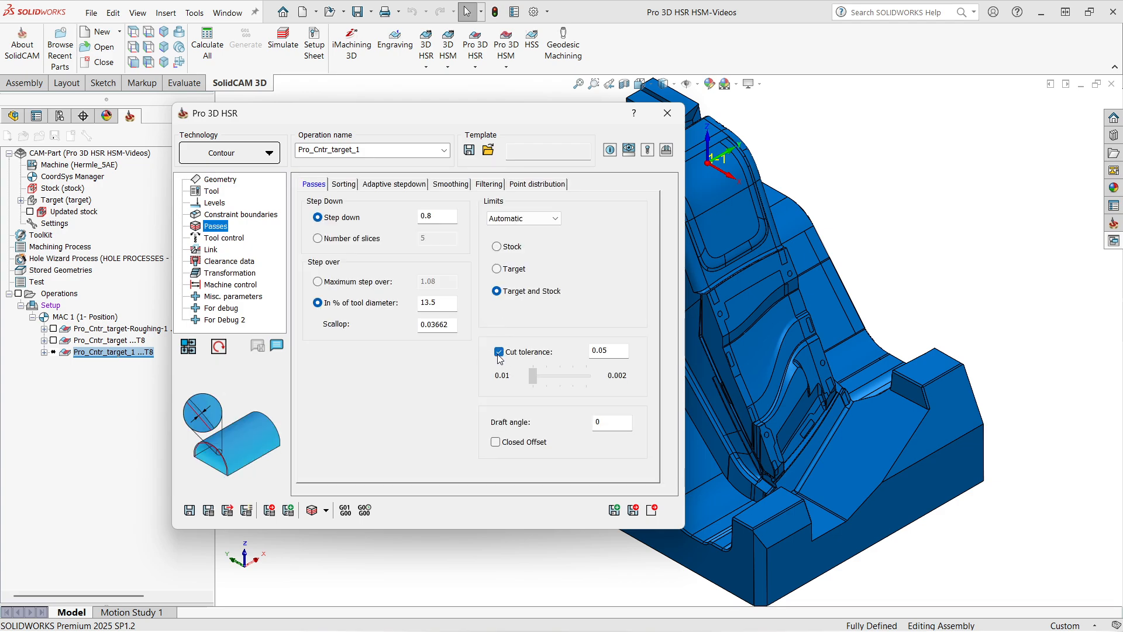
{"action": "left_click", "coordinate": [437, 217]}
{"action": "key", "text": "BackSpace"}
{"action": "type", "text": "5"}
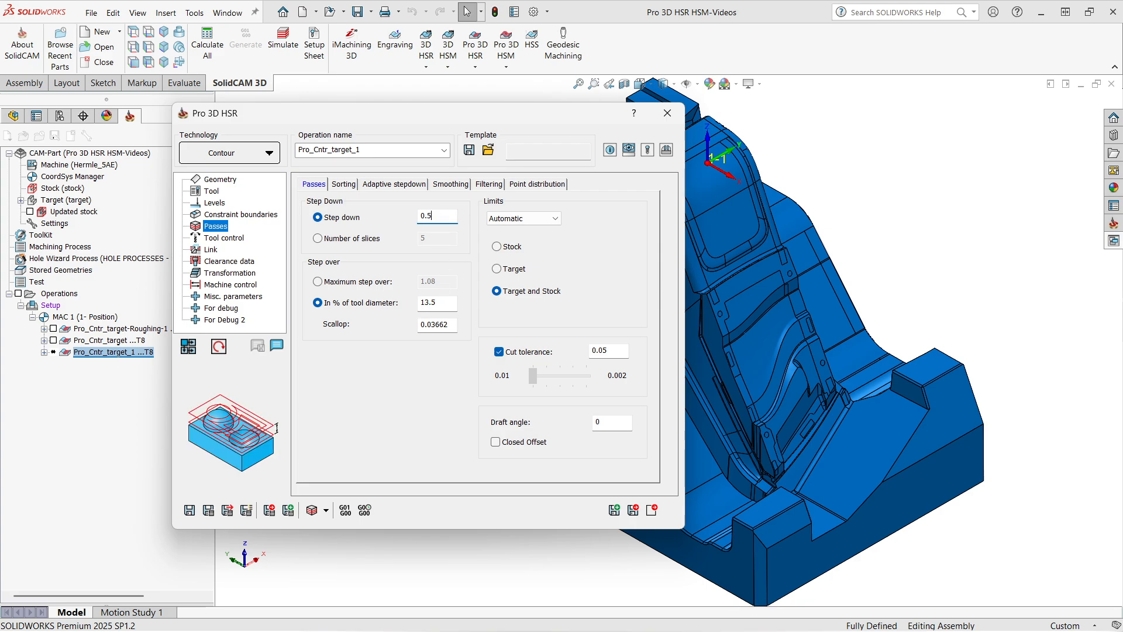
{"action": "double_click", "coordinate": [433, 303]}
{"action": "type", "text": "30"}
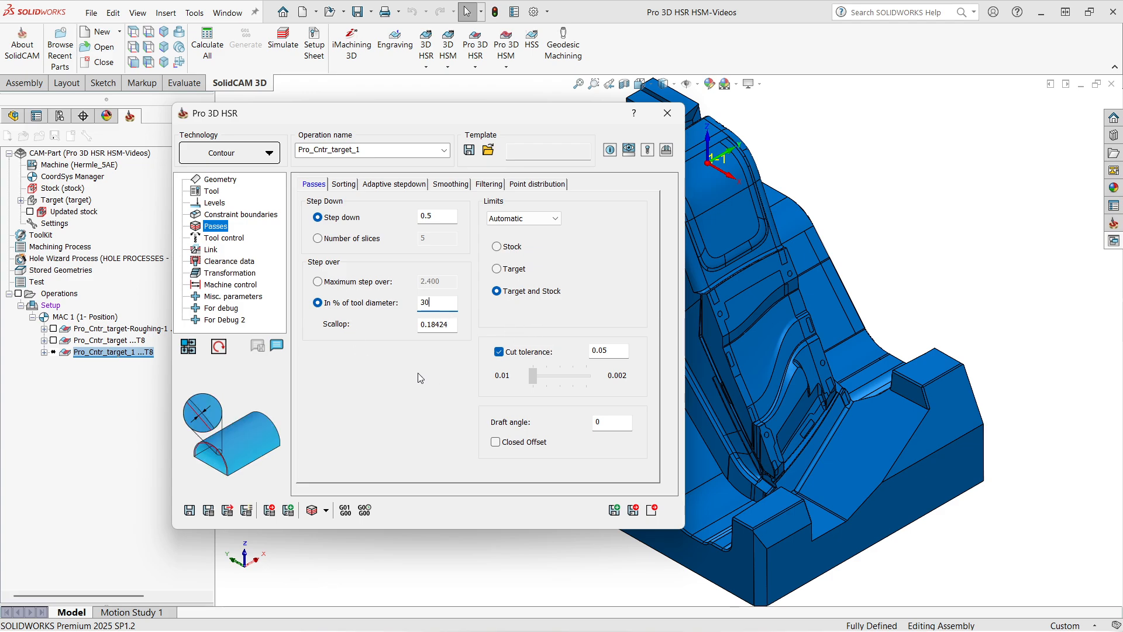
{"action": "left_click", "coordinate": [619, 351]}
Review the operation's stock and constraint boundary settings.
{"action": "left_click", "coordinate": [219, 179]}
{"action": "left_click", "coordinate": [353, 185]}
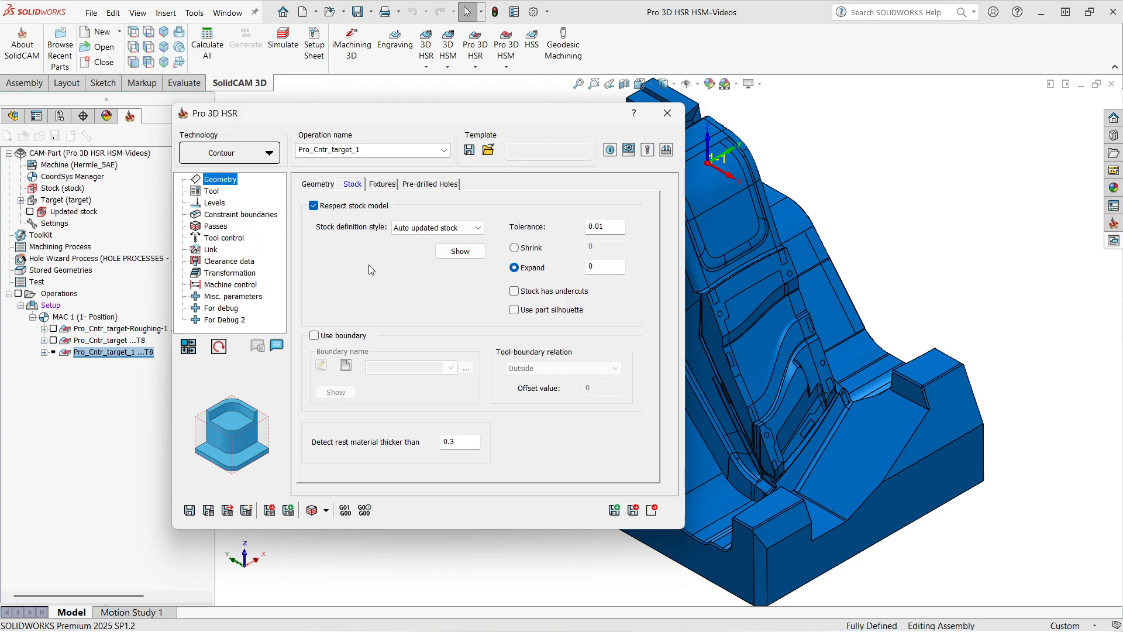
{"action": "left_click", "coordinate": [220, 215]}
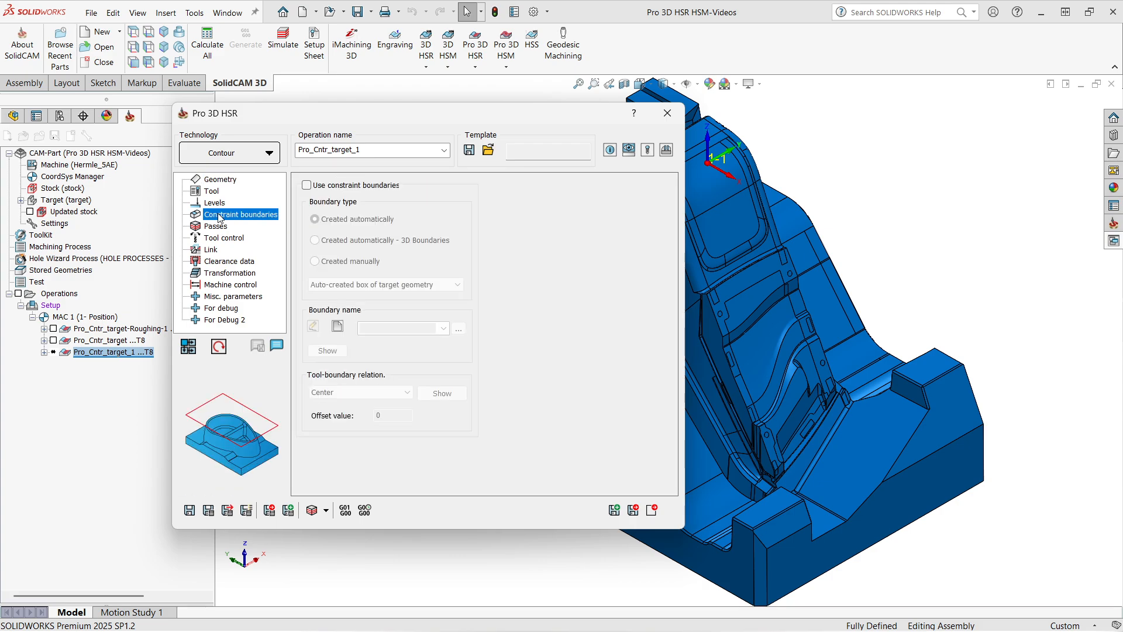
Save and calculate the new operation's toolpath.
{"action": "left_click_drag", "start_coordinate": [305, 115], "coordinate": [340, 114]}
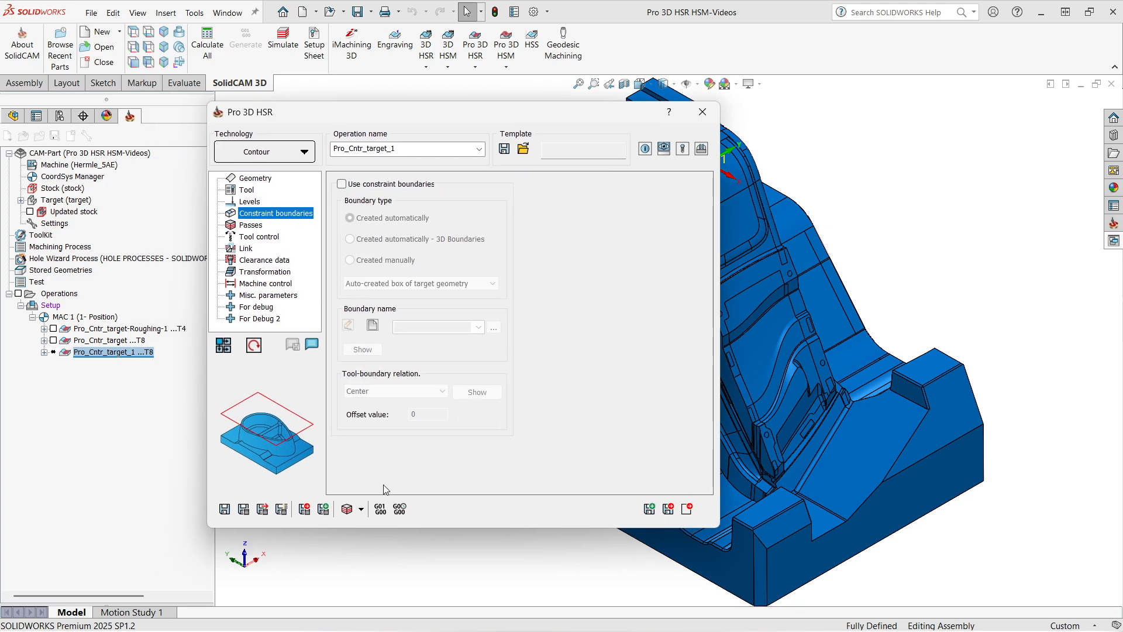
{"action": "left_click", "coordinate": [244, 509]}
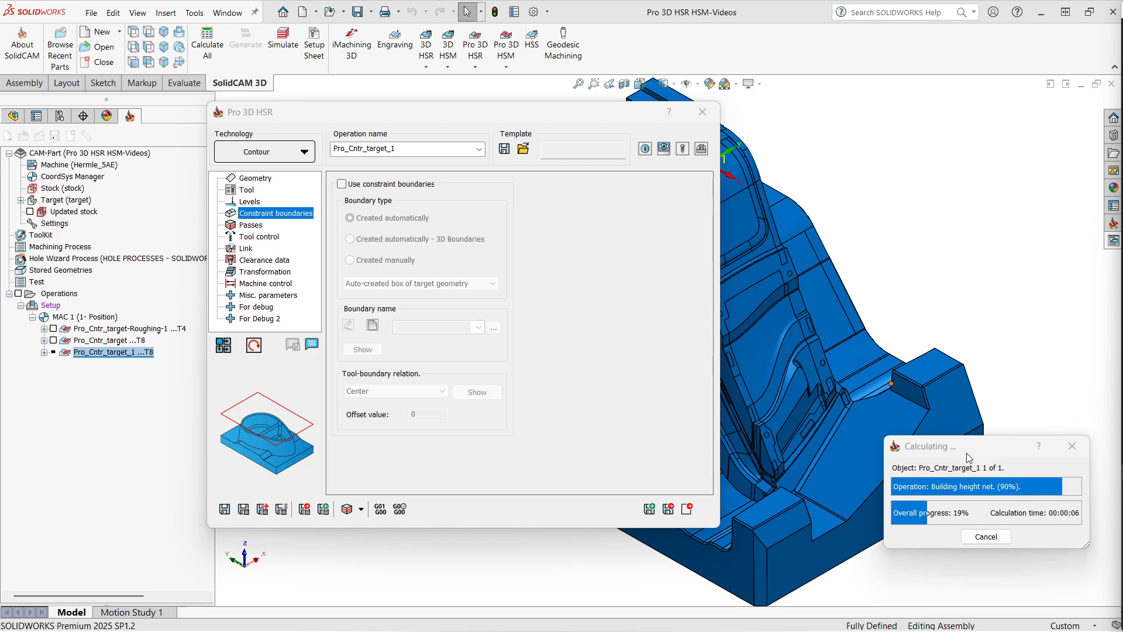
{"action": "left_click_drag", "start_coordinate": [968, 458], "coordinate": [905, 281]}
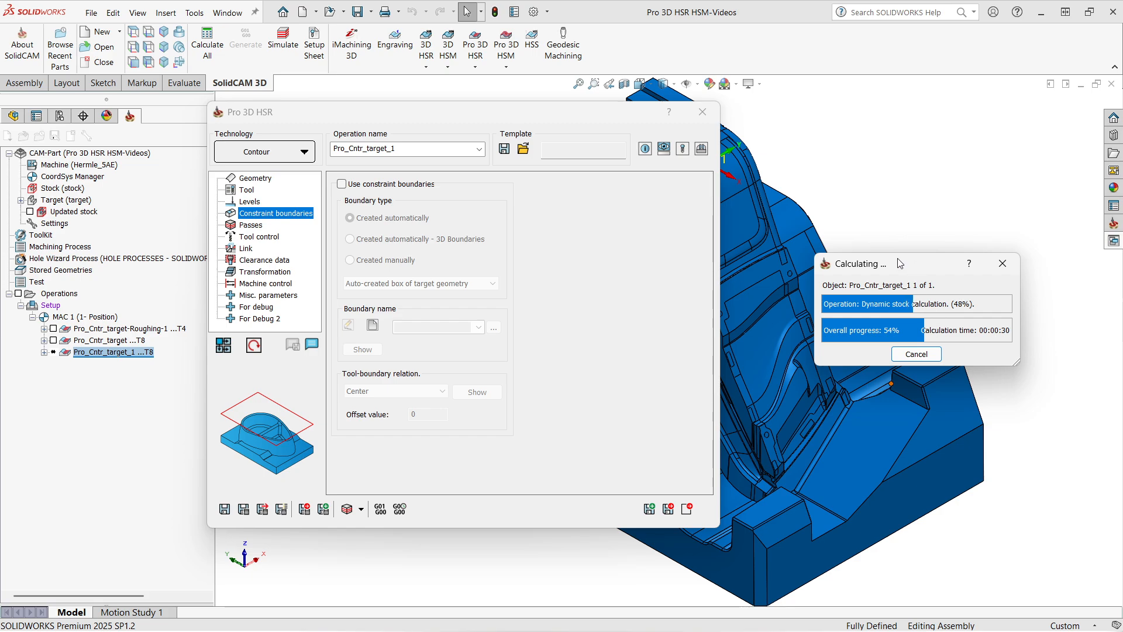
{"action": "left_click_drag", "start_coordinate": [900, 264], "coordinate": [907, 300]}
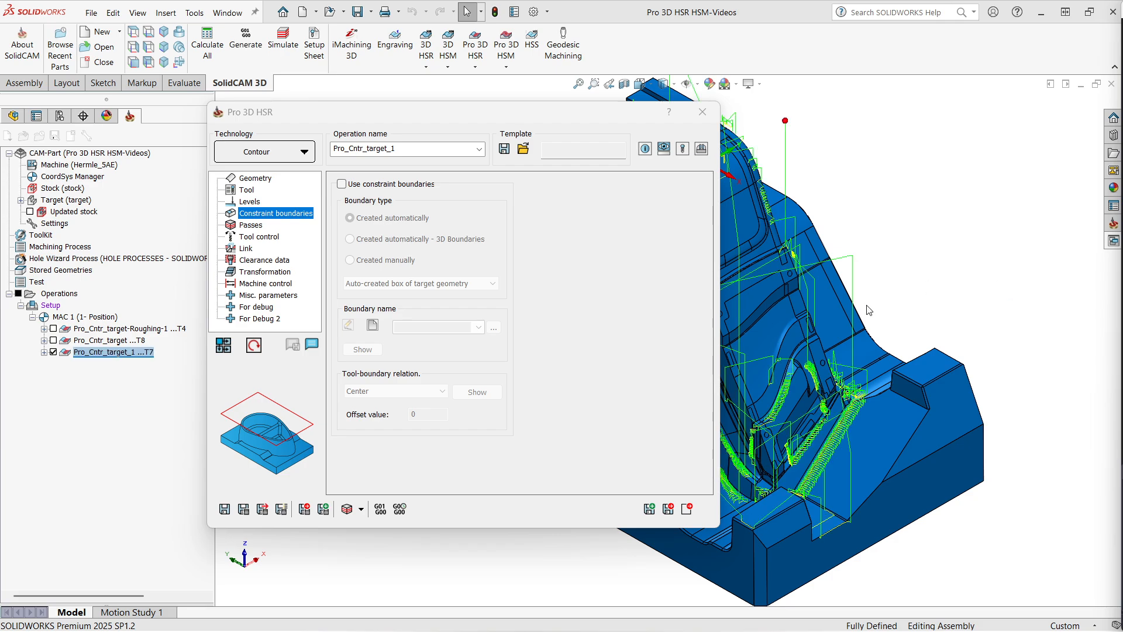
Inspect the calculated toolpath on the model from several angles.
{"action": "double_click", "coordinate": [400, 111]}
{"action": "scroll", "coordinate": [726, 311], "scroll_direction": "up", "scroll_amount": 2}
{"action": "middle_click_drag", "start_coordinate": [518, 328], "coordinate": [687, 305]}
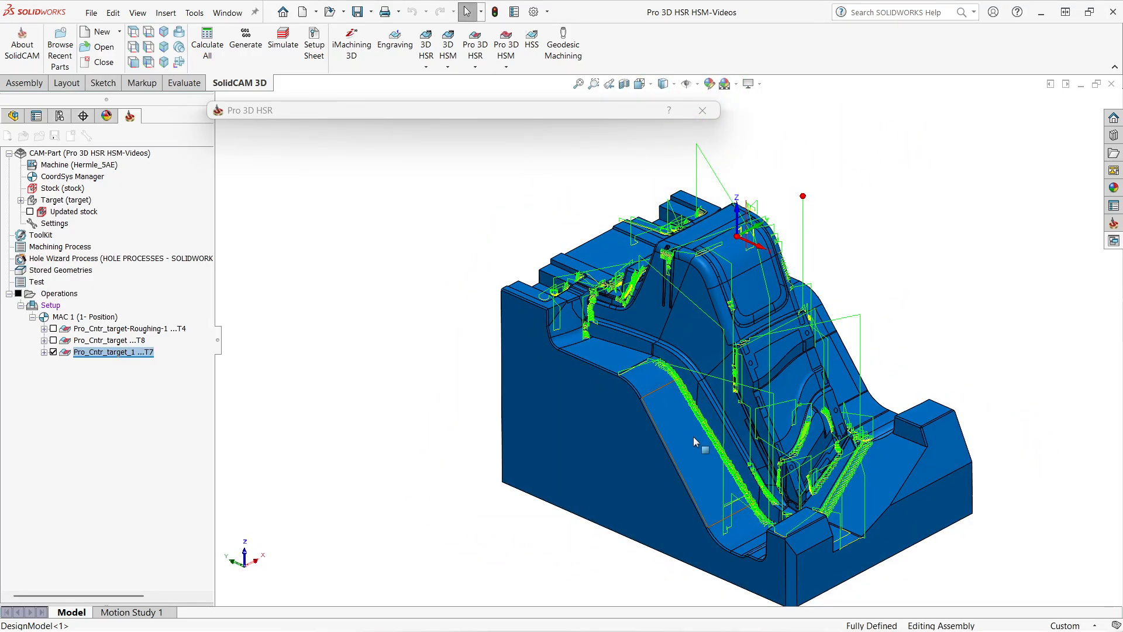
{"action": "scroll", "coordinate": [658, 392], "scroll_direction": "down", "scroll_amount": 2}
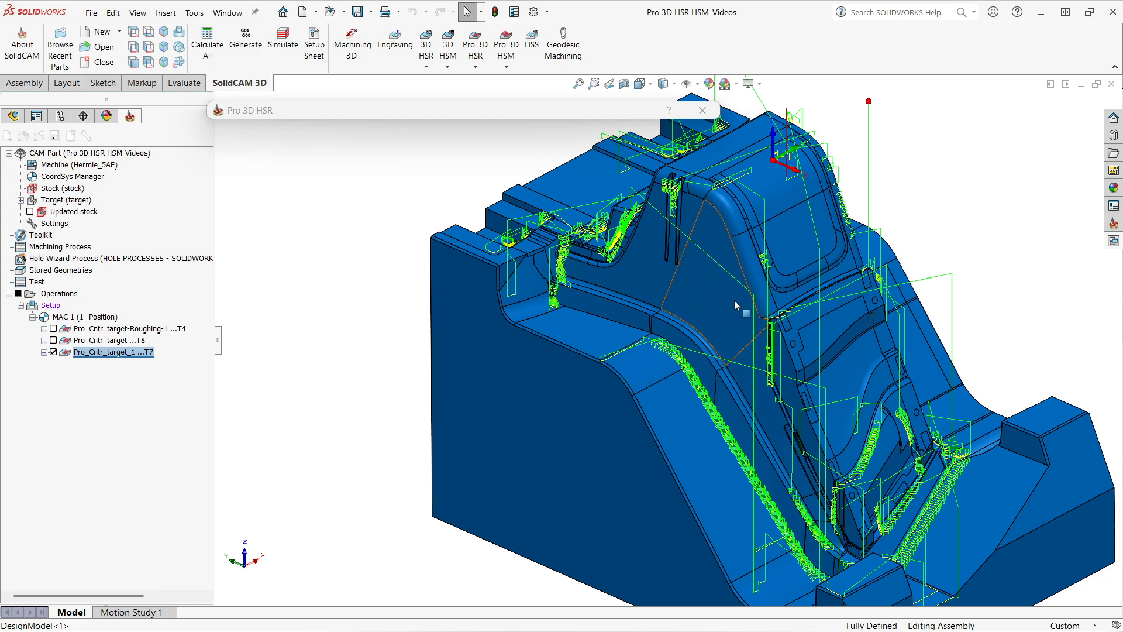
{"action": "scroll", "coordinate": [661, 354], "scroll_direction": "up", "scroll_amount": 2}
{"action": "left_click_drag", "start_coordinate": [309, 109], "coordinate": [215, 95]}
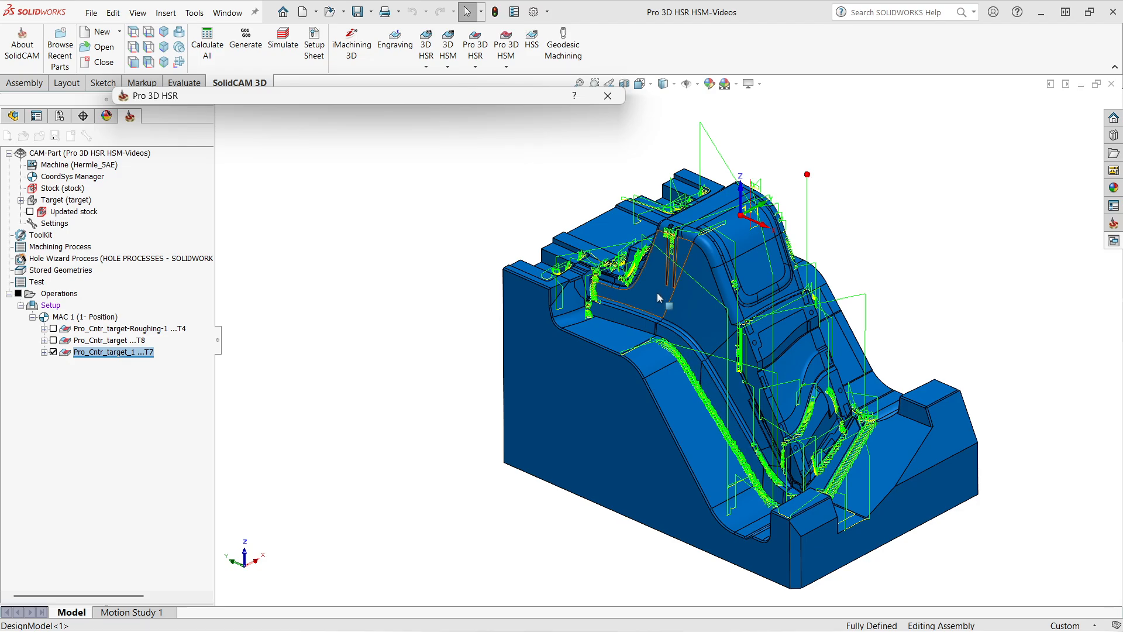
{"action": "scroll", "coordinate": [588, 266], "scroll_direction": "down", "scroll_amount": 2}
{"action": "middle_click_drag", "start_coordinate": [588, 267], "coordinate": [649, 286]}
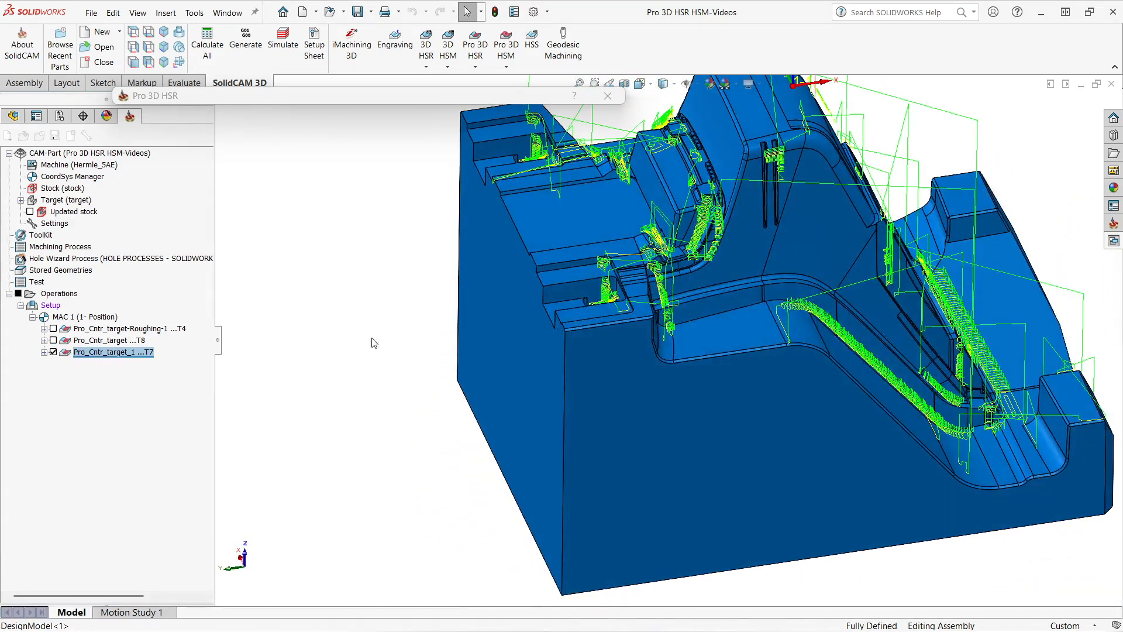
Show the updated stock model and examine the remaining material.
{"action": "left_click", "coordinate": [30, 211]}
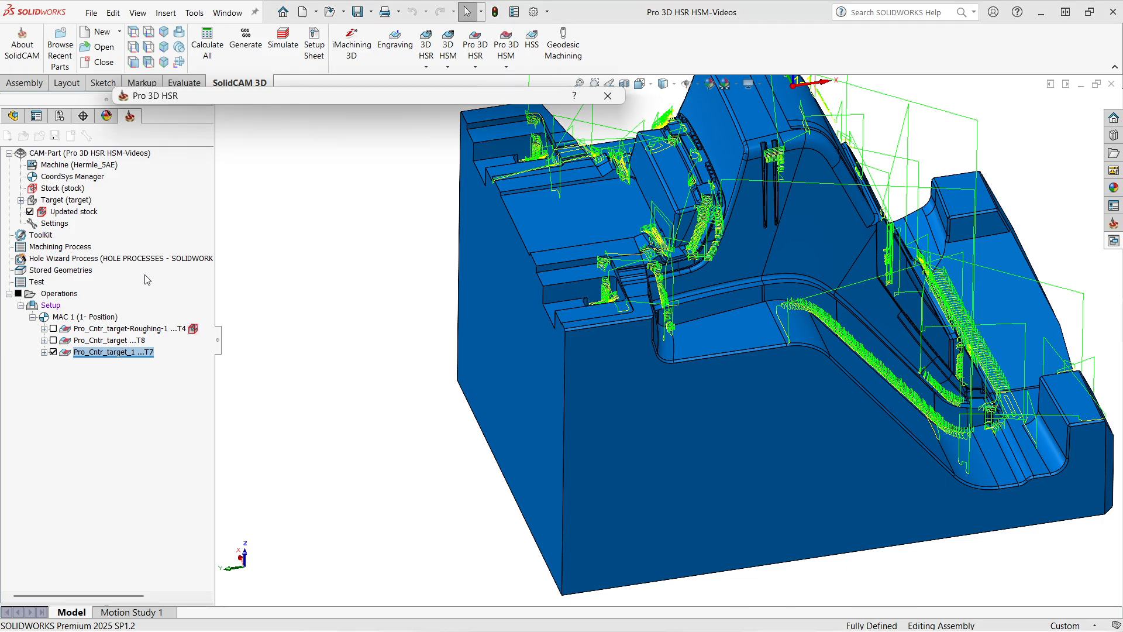
{"action": "scroll", "coordinate": [565, 318], "scroll_direction": "down", "scroll_amount": 3}
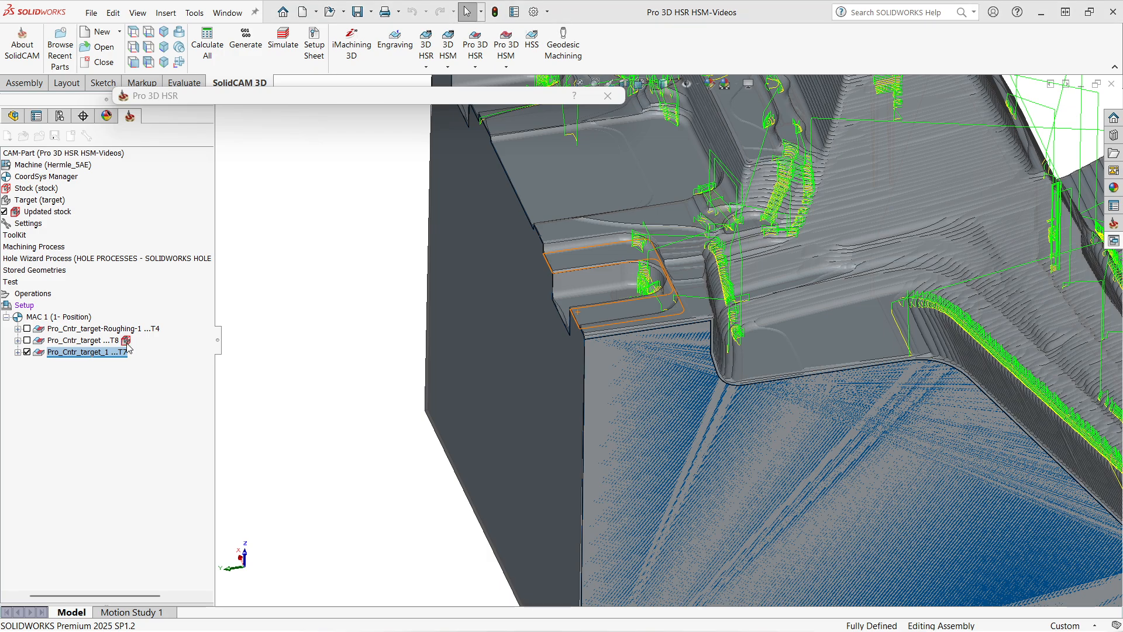
{"action": "right_click", "coordinate": [127, 343]}
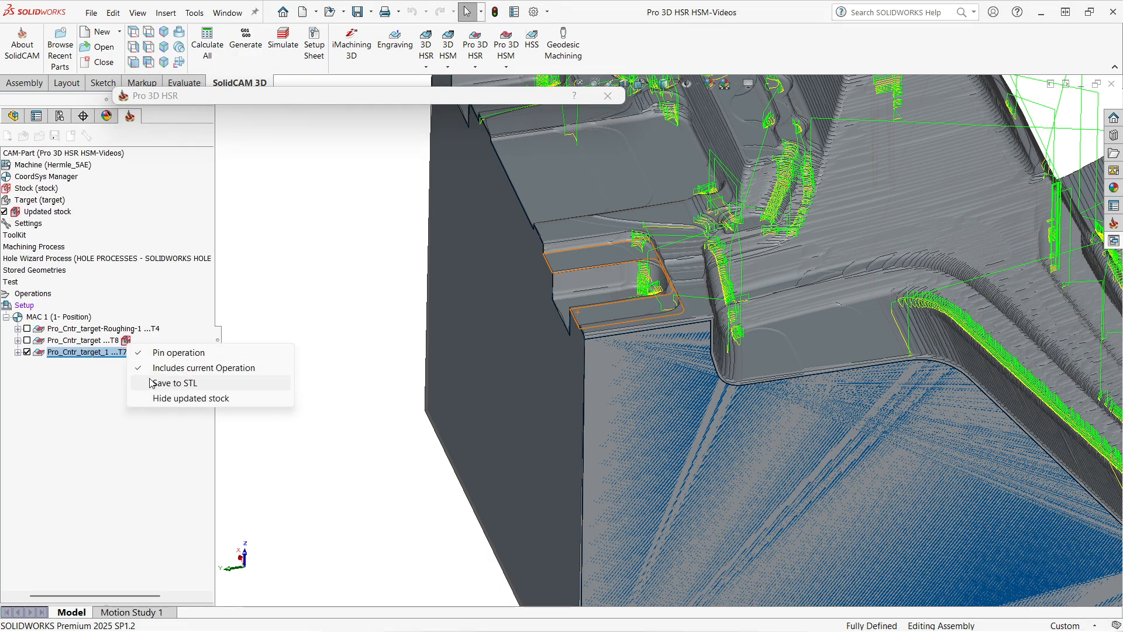
{"action": "left_click", "coordinate": [305, 258]}
{"action": "scroll", "coordinate": [609, 275], "scroll_direction": "down", "scroll_amount": 3}
{"action": "middle_click_drag", "start_coordinate": [625, 290], "coordinate": [644, 368]}
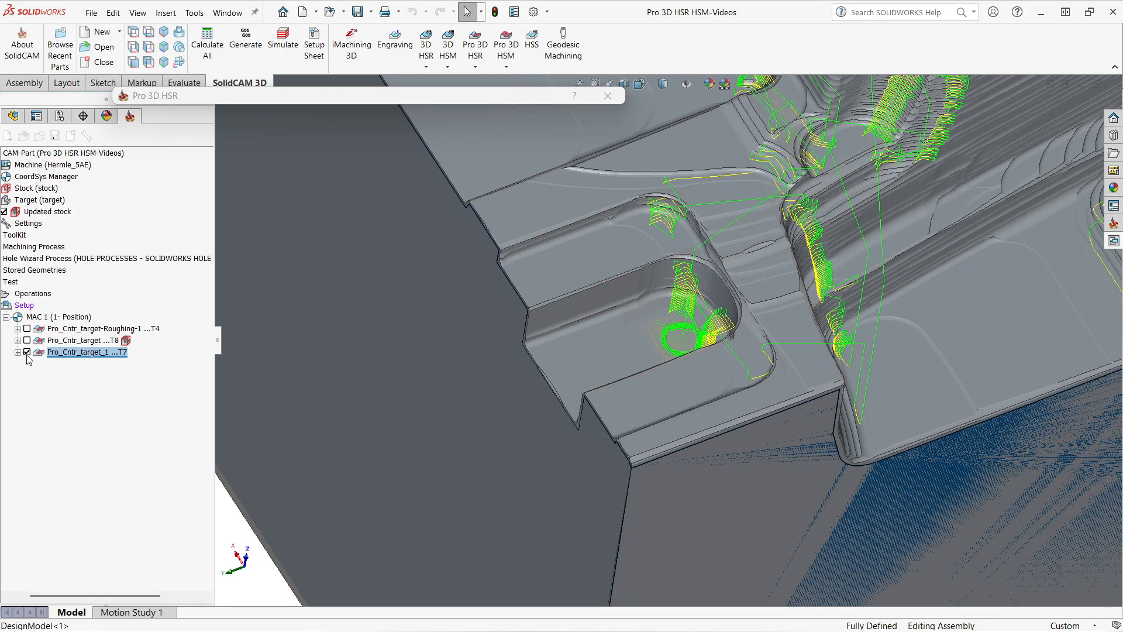
Toggle the new operation's toolpath display to compare it with the remaining stock.
{"action": "left_click", "coordinate": [27, 352]}
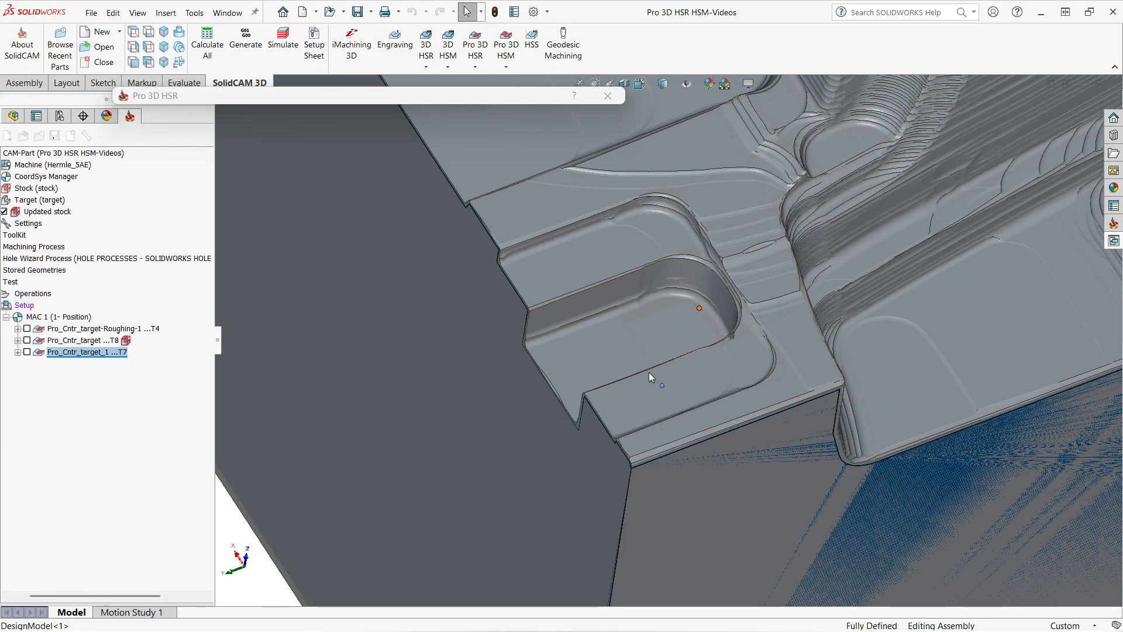
{"action": "scroll", "coordinate": [648, 372], "scroll_direction": "down", "scroll_amount": 3}
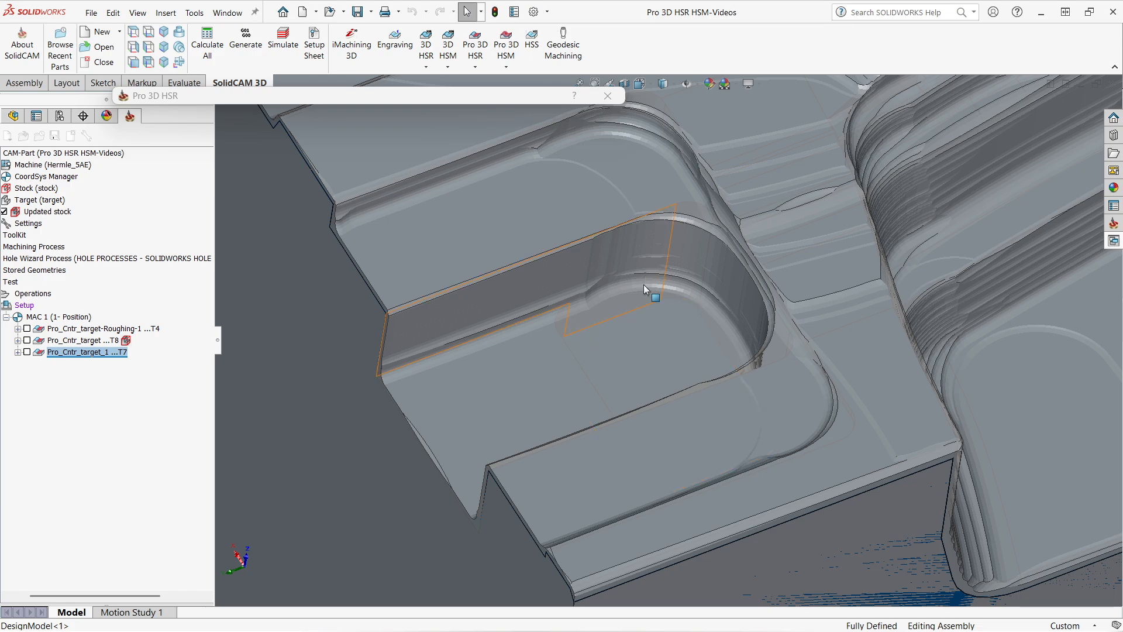
{"action": "left_click", "coordinate": [27, 352]}
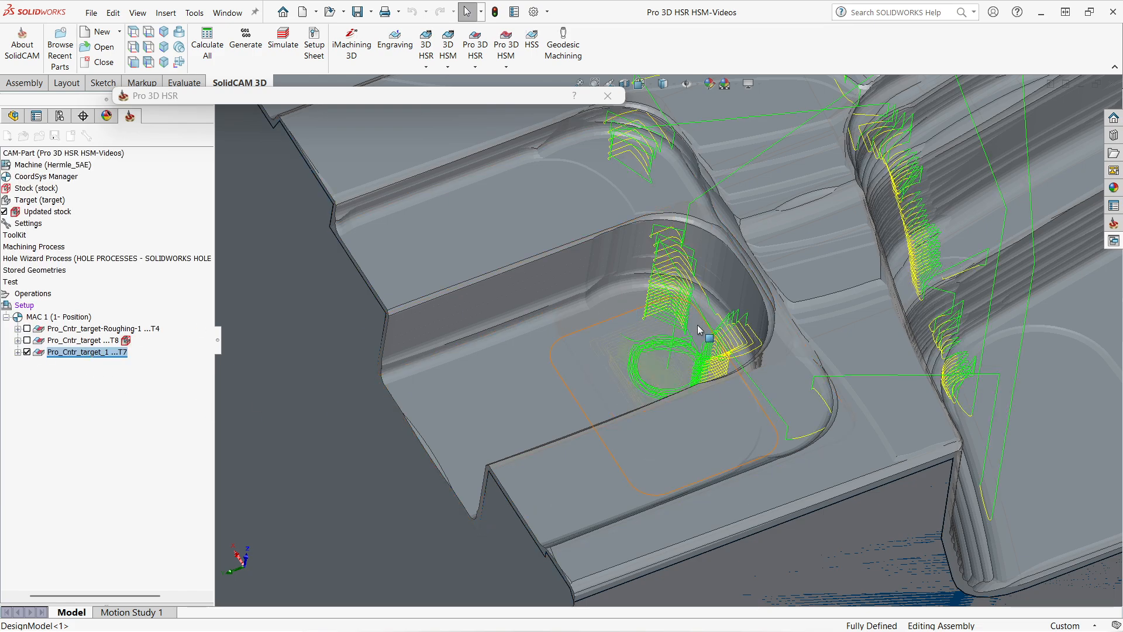
{"action": "scroll", "coordinate": [698, 329], "scroll_direction": "up", "scroll_amount": 2}
{"action": "scroll", "coordinate": [687, 367], "scroll_direction": "up", "scroll_amount": 3}
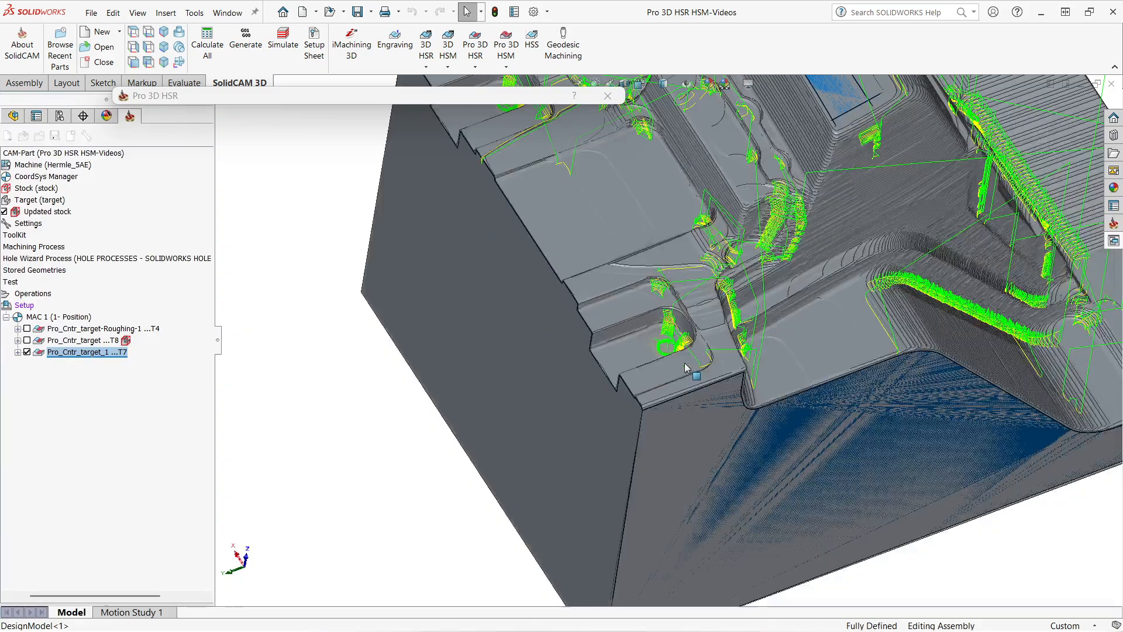
Hide the first contour finishing operation's toolpath and reorient the model view.
{"action": "left_click", "coordinate": [27, 351]}
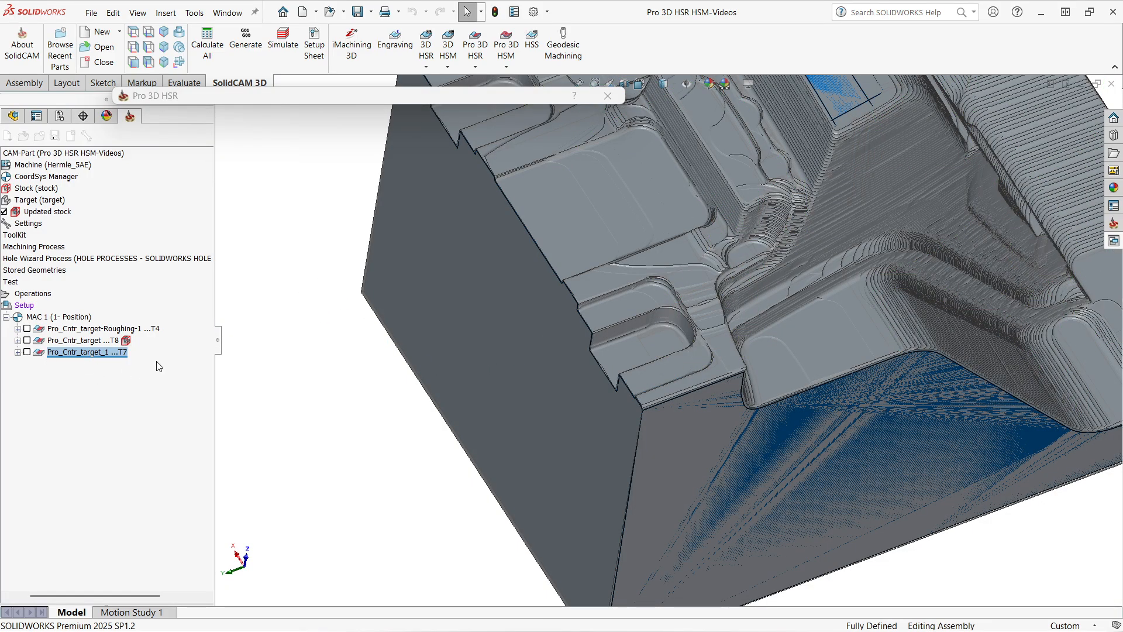
{"action": "scroll", "coordinate": [679, 353], "scroll_direction": "up", "scroll_amount": 4}
{"action": "middle_click_drag", "start_coordinate": [679, 353], "coordinate": [358, 150]}
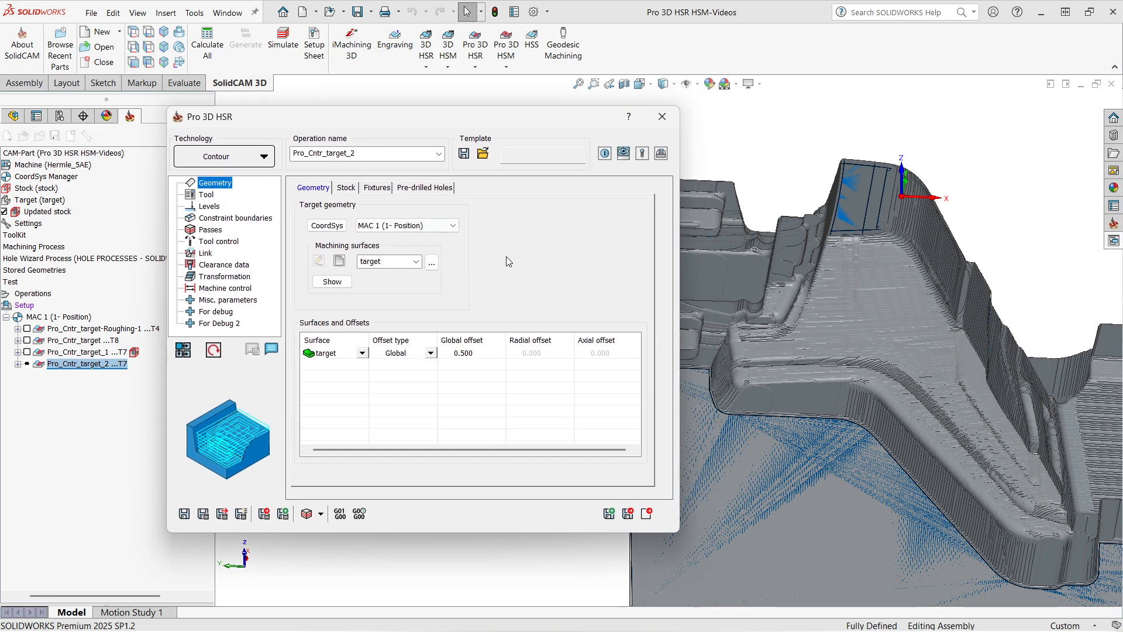
Set the new operation's technology to Rest and turn off Respect stock model.
{"action": "left_click", "coordinate": [237, 162]}
{"action": "left_click", "coordinate": [212, 208]}
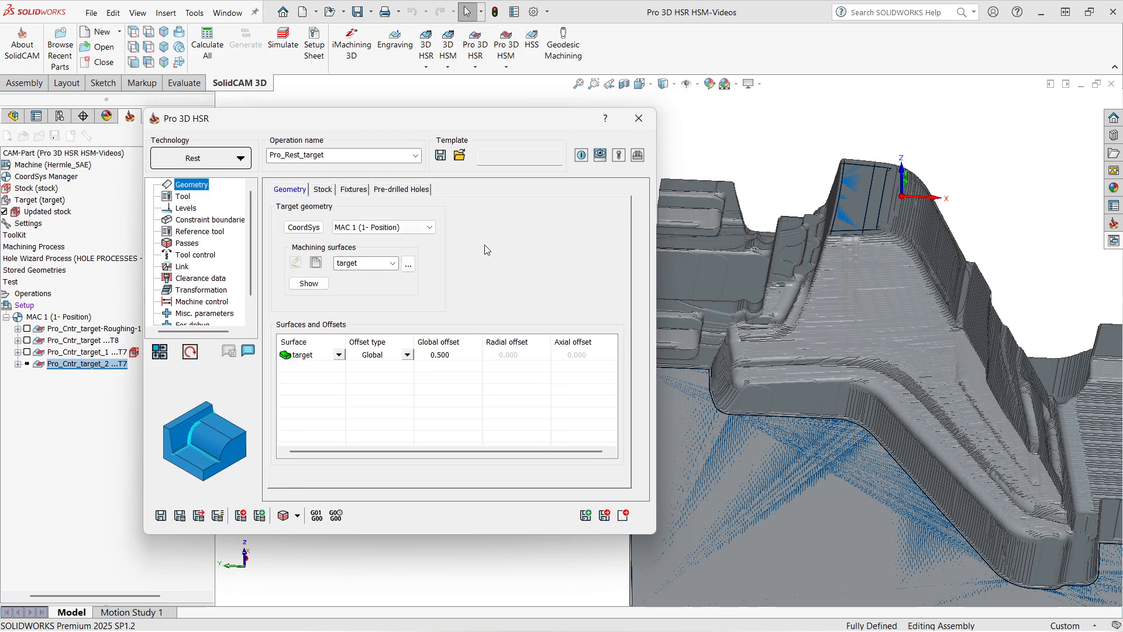
{"action": "left_click", "coordinate": [325, 192]}
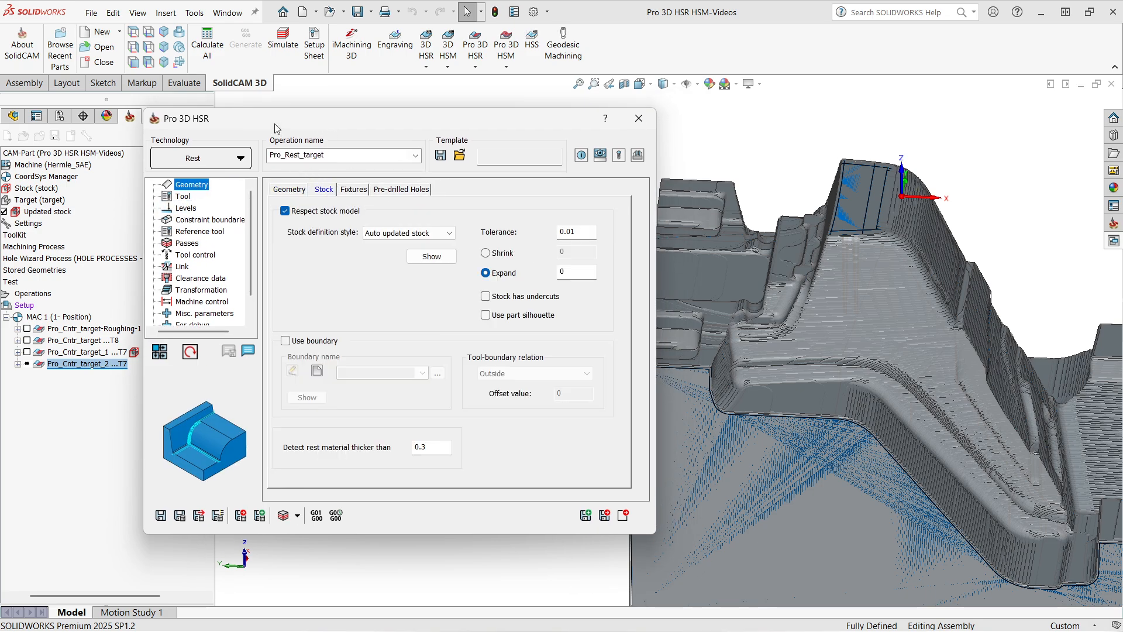
{"action": "left_click_drag", "start_coordinate": [277, 128], "coordinate": [305, 141]}
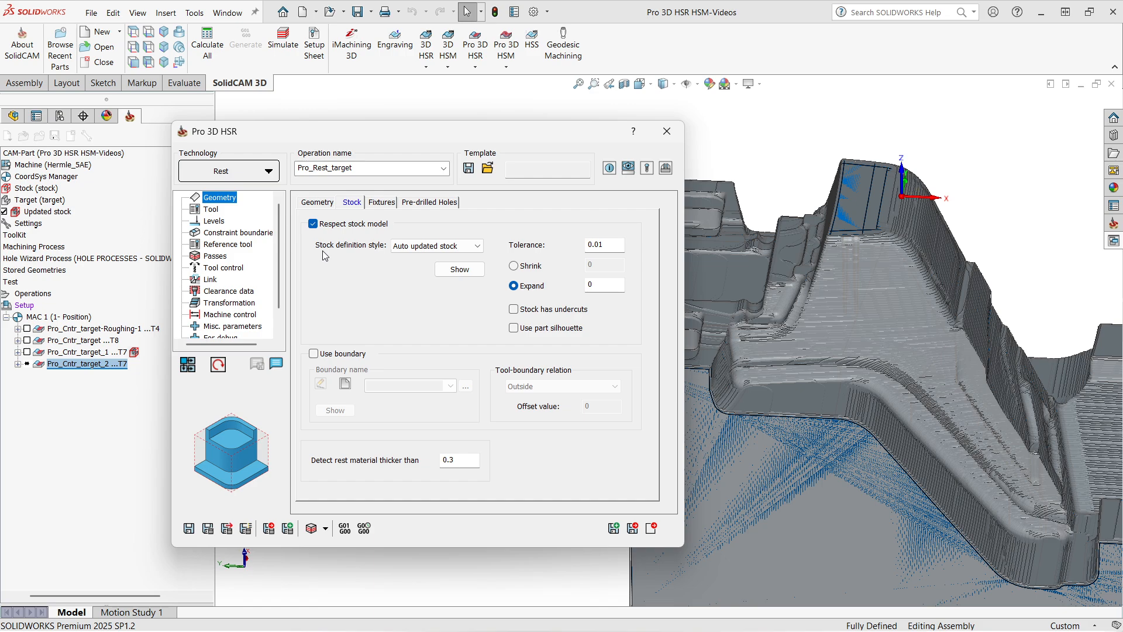
{"action": "left_click", "coordinate": [314, 225]}
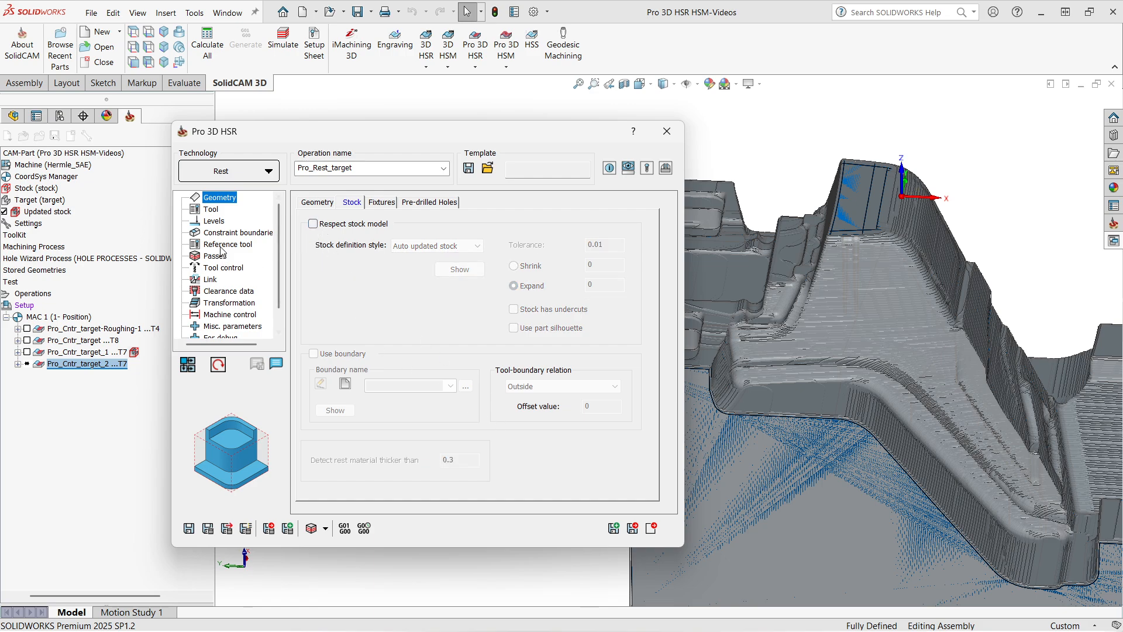
Enable Previous tool as reference and pick tool 8, the BULL NOSE MILL D12 R1.
{"action": "left_click", "coordinate": [236, 233]}
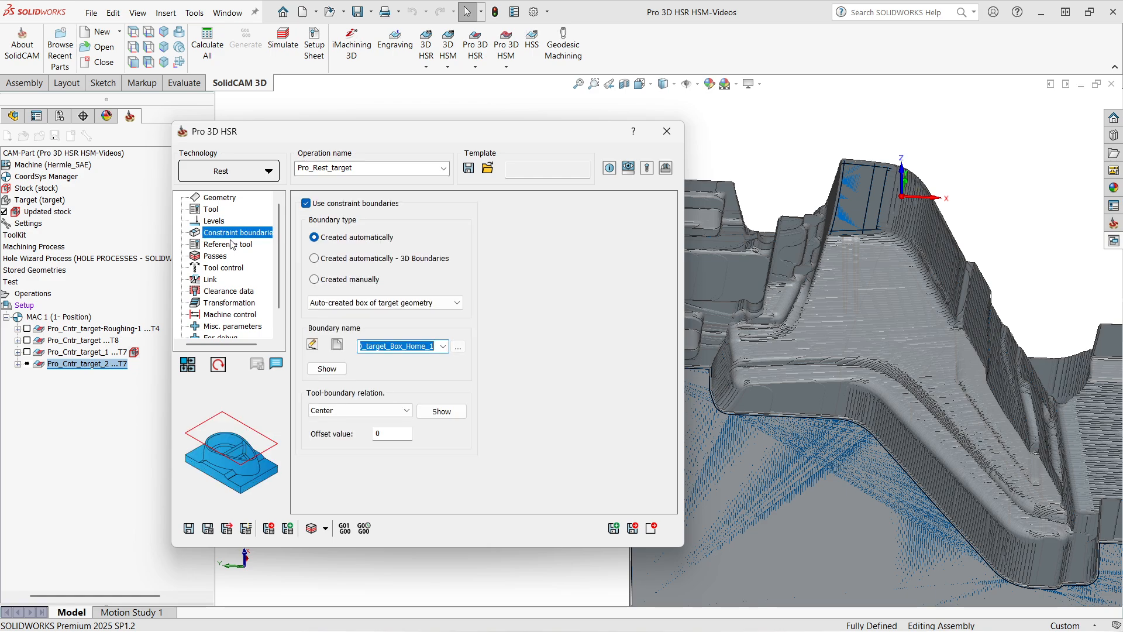
{"action": "left_click", "coordinate": [229, 246]}
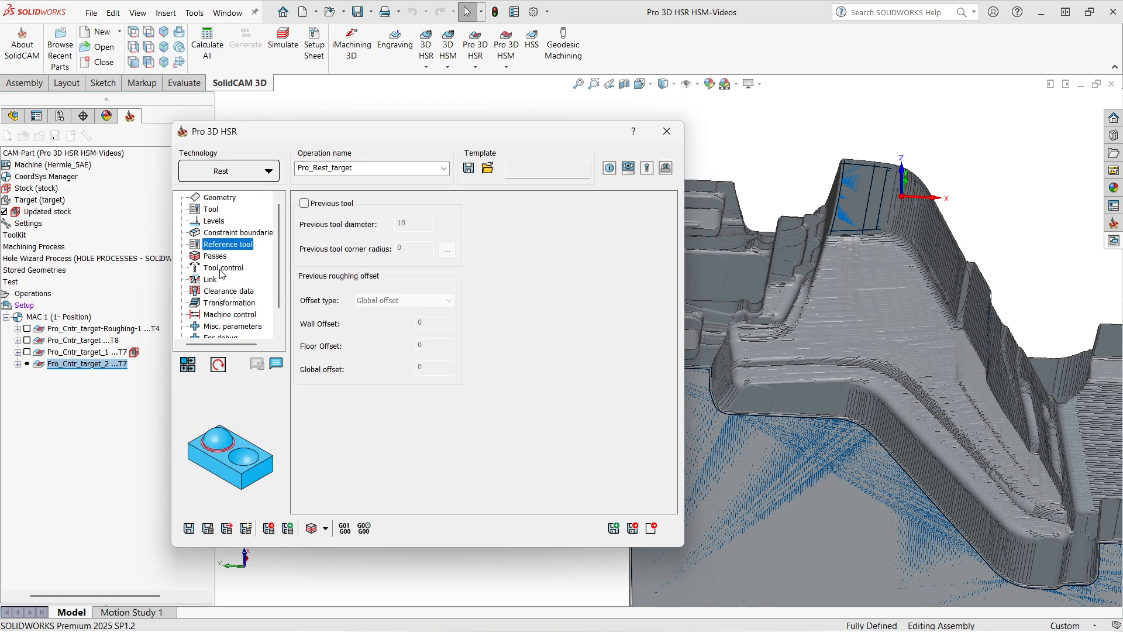
{"action": "left_click_drag", "start_coordinate": [249, 141], "coordinate": [281, 152]}
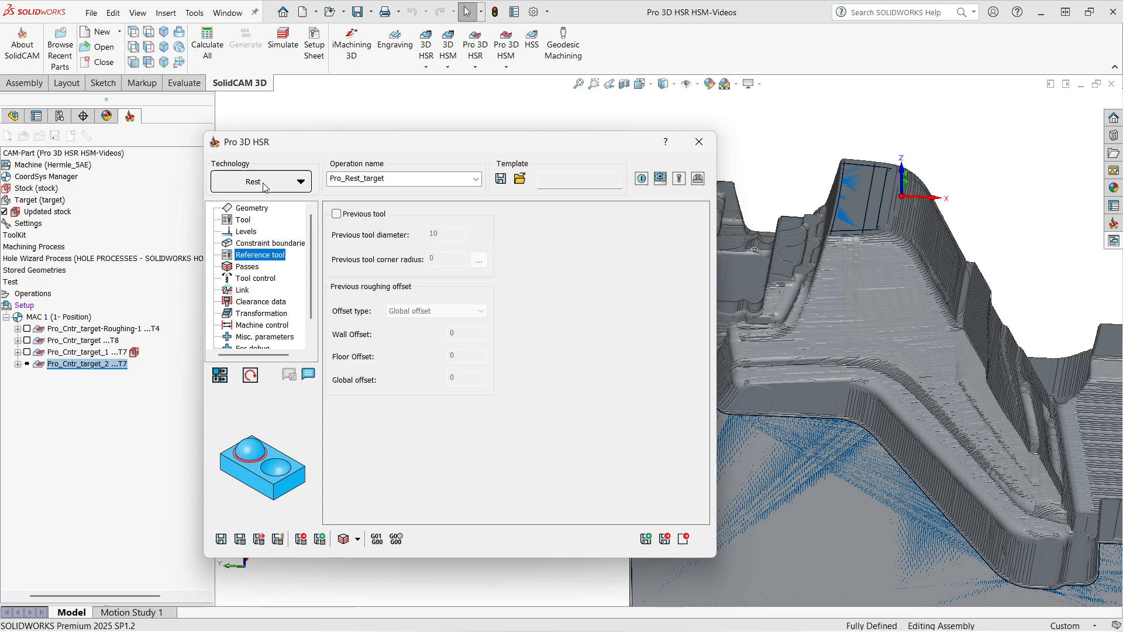
{"action": "left_click", "coordinate": [336, 214]}
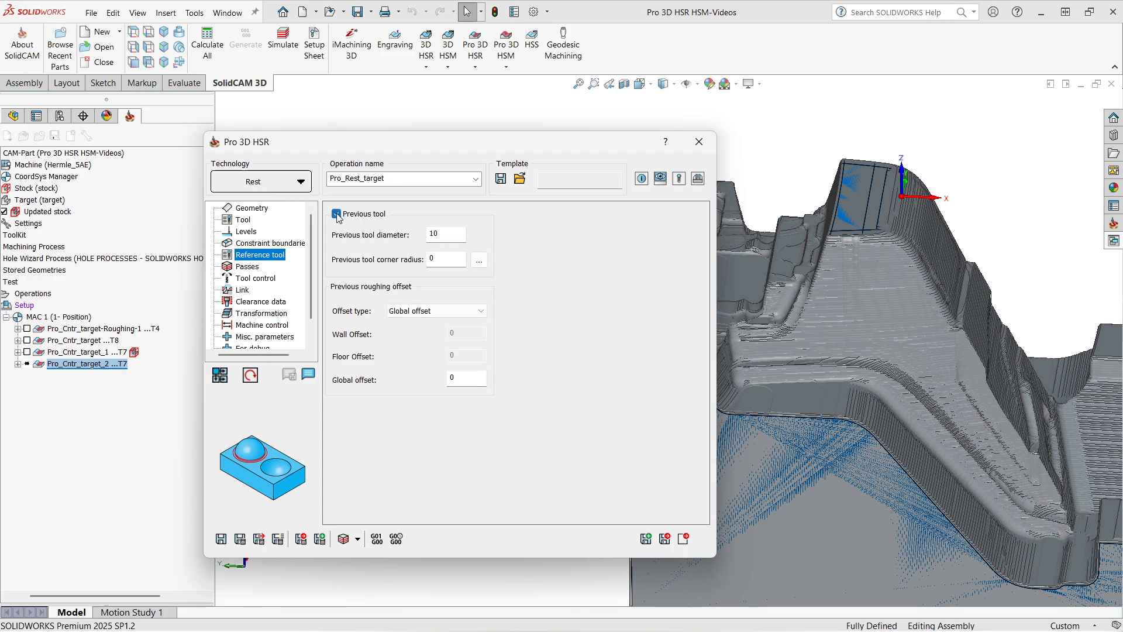
{"action": "left_click", "coordinate": [479, 260]}
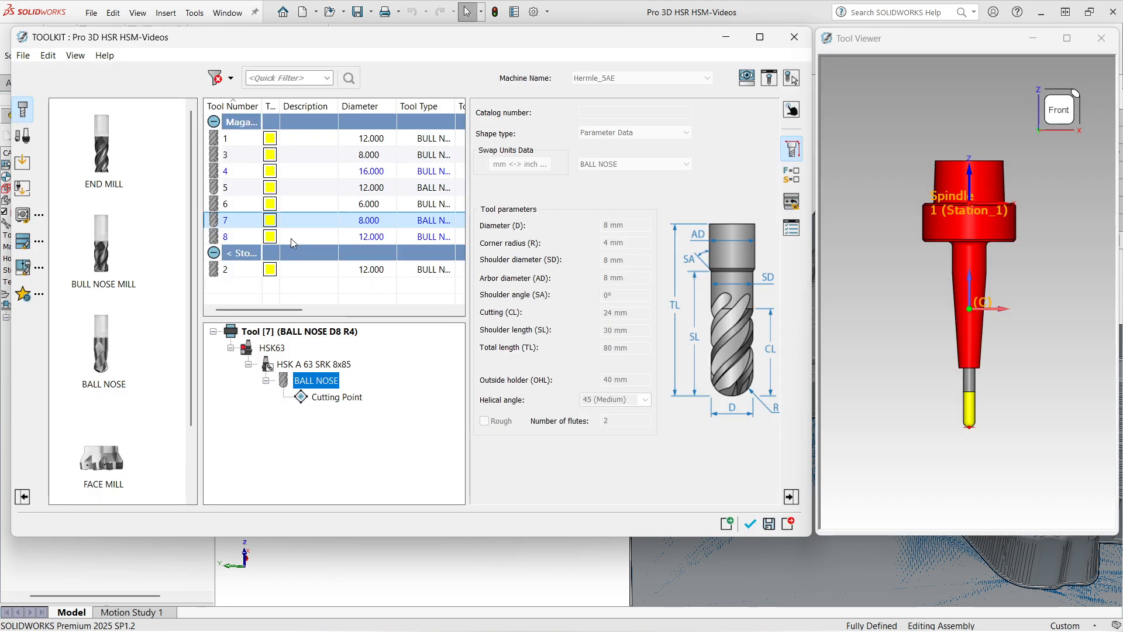
{"action": "left_click", "coordinate": [291, 238]}
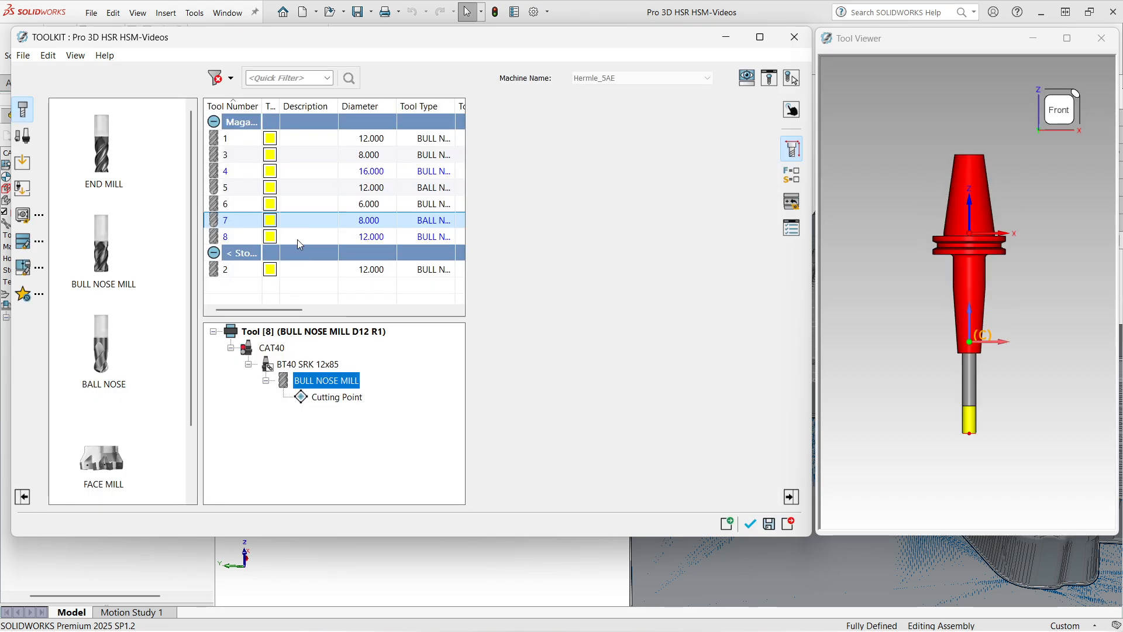
{"action": "left_click", "coordinate": [749, 524]}
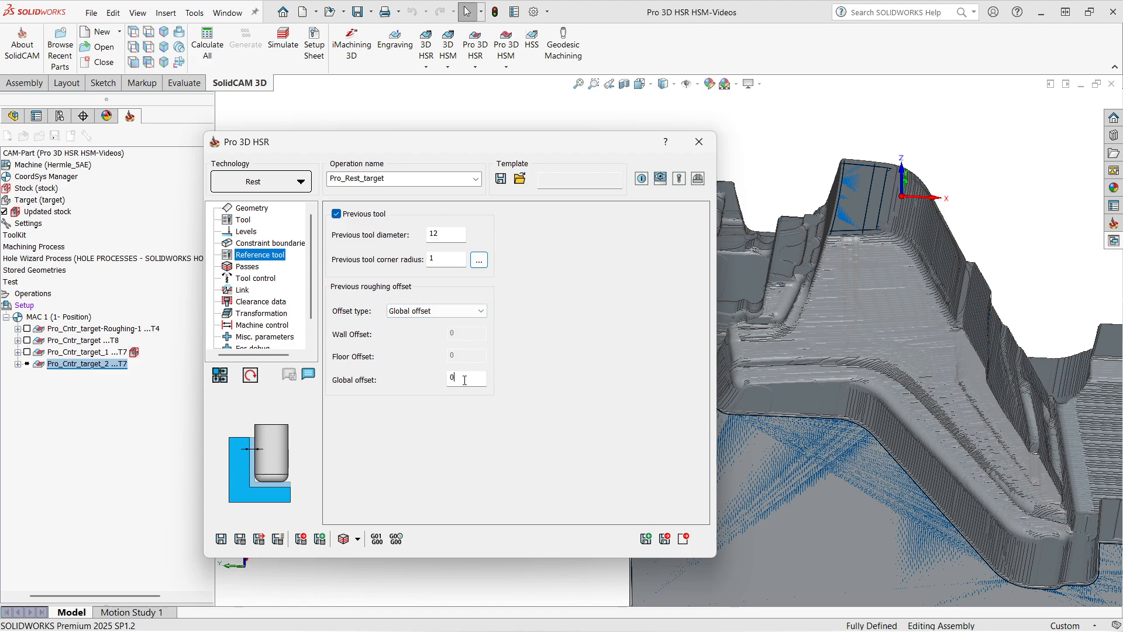
Set the step over to 30% of tool diameter and save and calculate the rest operation.
{"action": "left_click", "coordinate": [465, 380]}
{"action": "left_click", "coordinate": [248, 267]}
{"action": "left_click", "coordinate": [476, 245]}
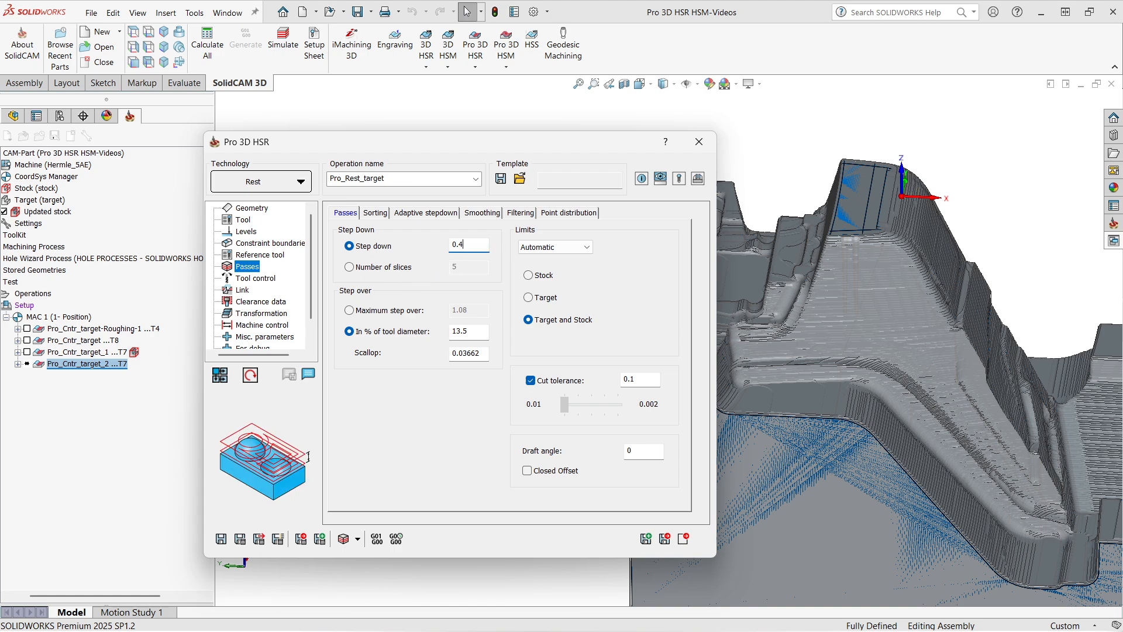
{"action": "double_click", "coordinate": [470, 331]}
{"action": "type", "text": "30"}
{"action": "left_click", "coordinate": [227, 542]}
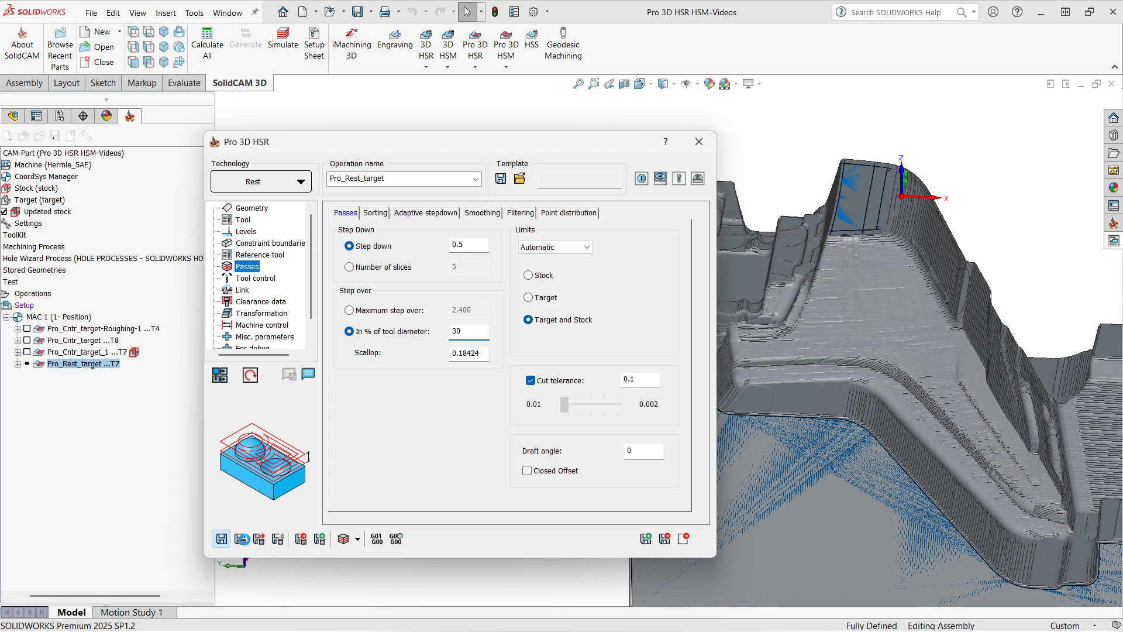
{"action": "left_click", "coordinate": [242, 539]}
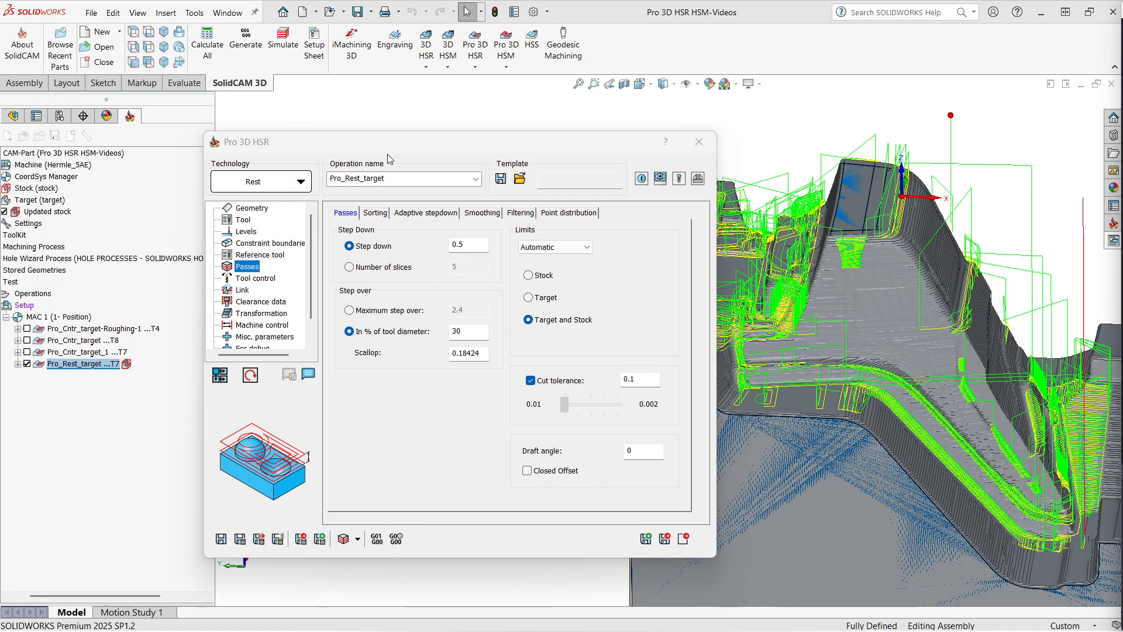
Collapse the operation dialog and toggle the rest operation's toolpath to inspect it on the model.
{"action": "double_click", "coordinate": [409, 145]}
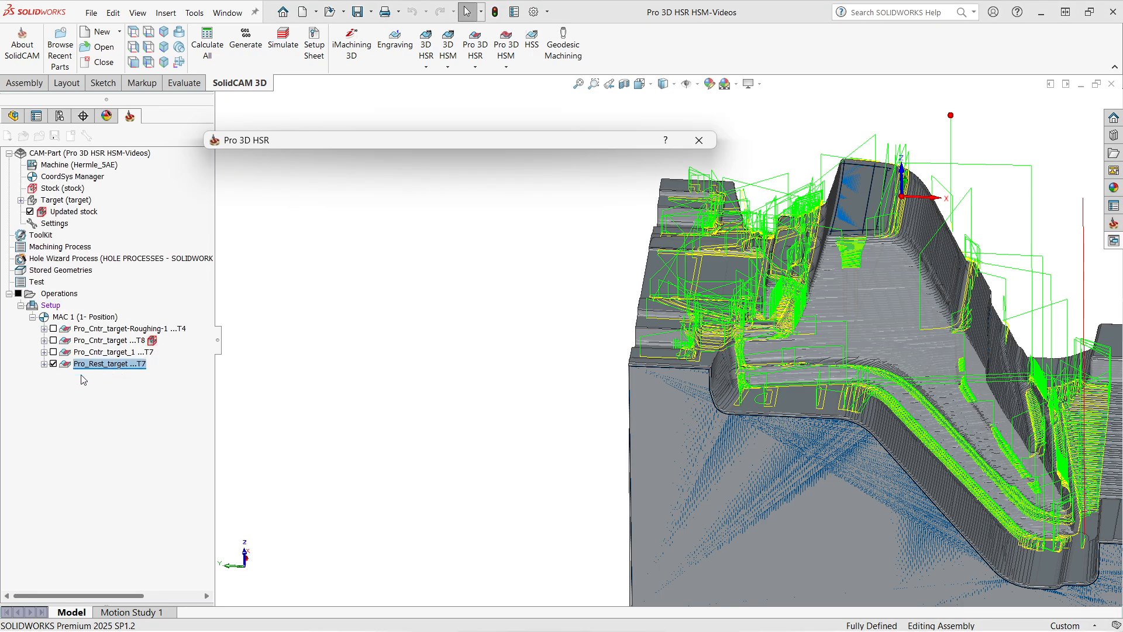
{"action": "left_click", "coordinate": [53, 364]}
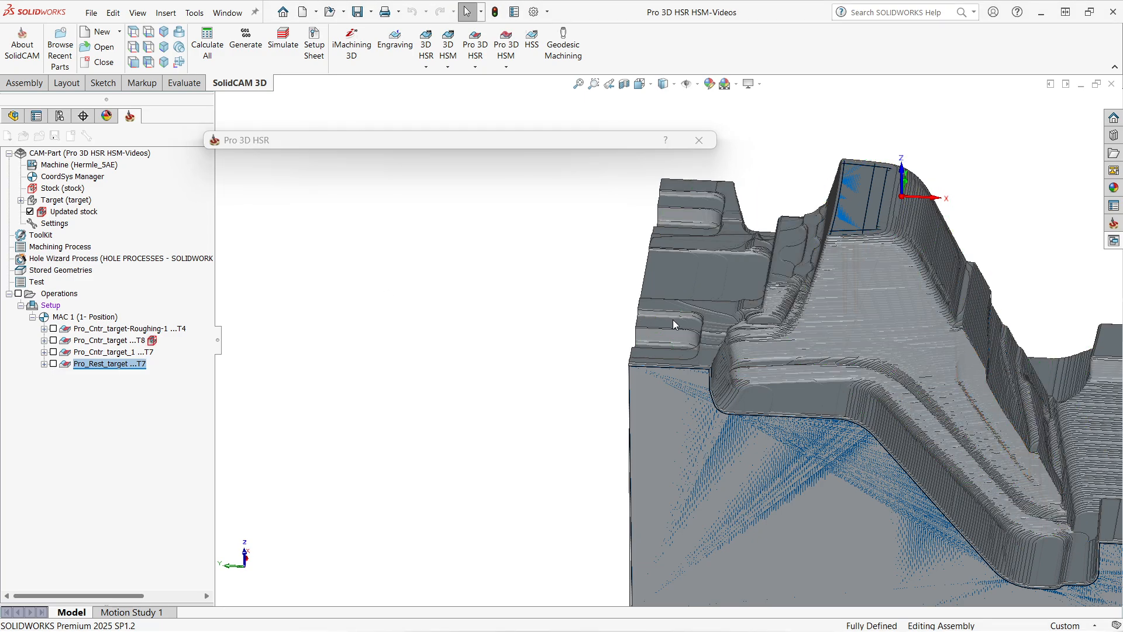
{"action": "middle_click_drag", "start_coordinate": [673, 320], "coordinate": [657, 359]}
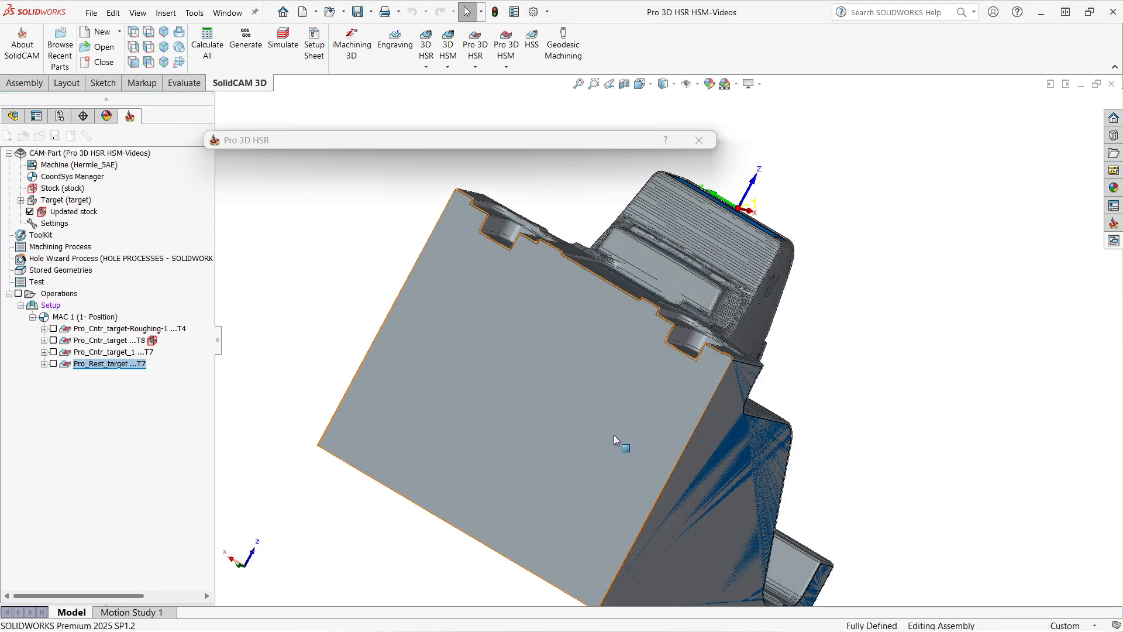
{"action": "middle_click_drag", "start_coordinate": [614, 440], "coordinate": [614, 420]}
{"action": "left_click", "coordinate": [54, 364]}
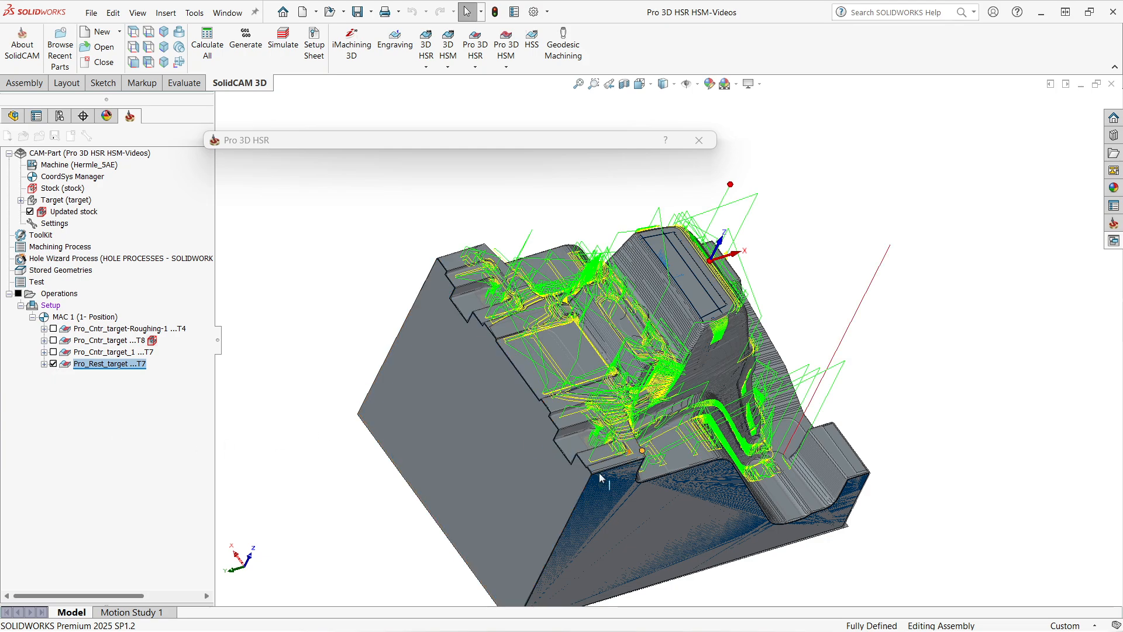
{"action": "scroll", "coordinate": [598, 451], "scroll_direction": "down", "scroll_amount": 6}
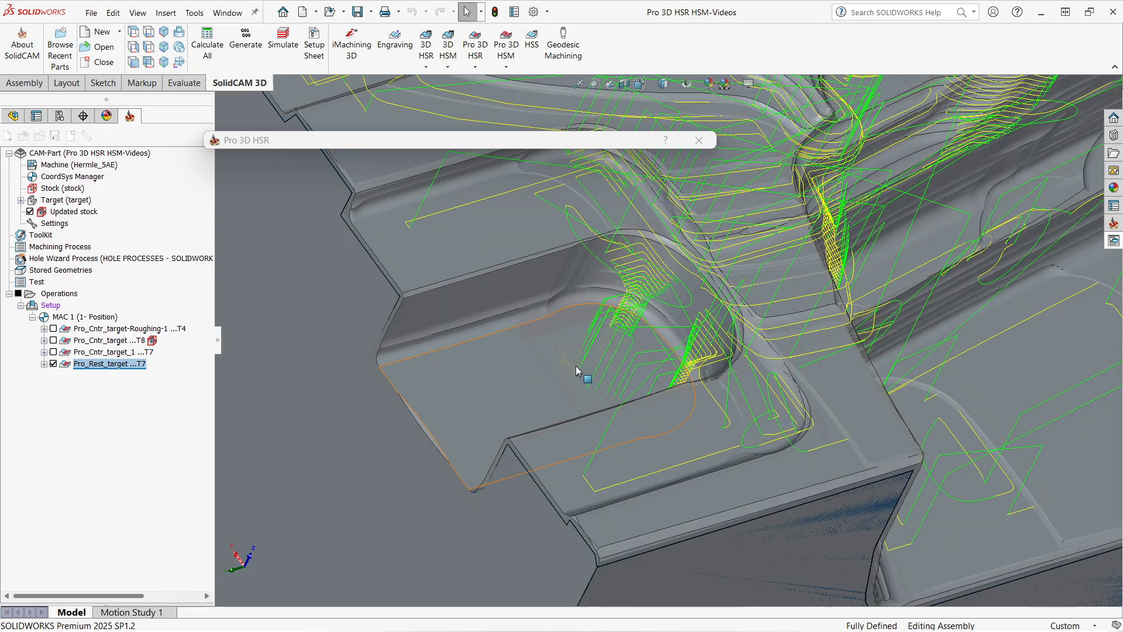
Compare the rest toolpath with the updated stock hidden and shown.
{"action": "left_click", "coordinate": [30, 212]}
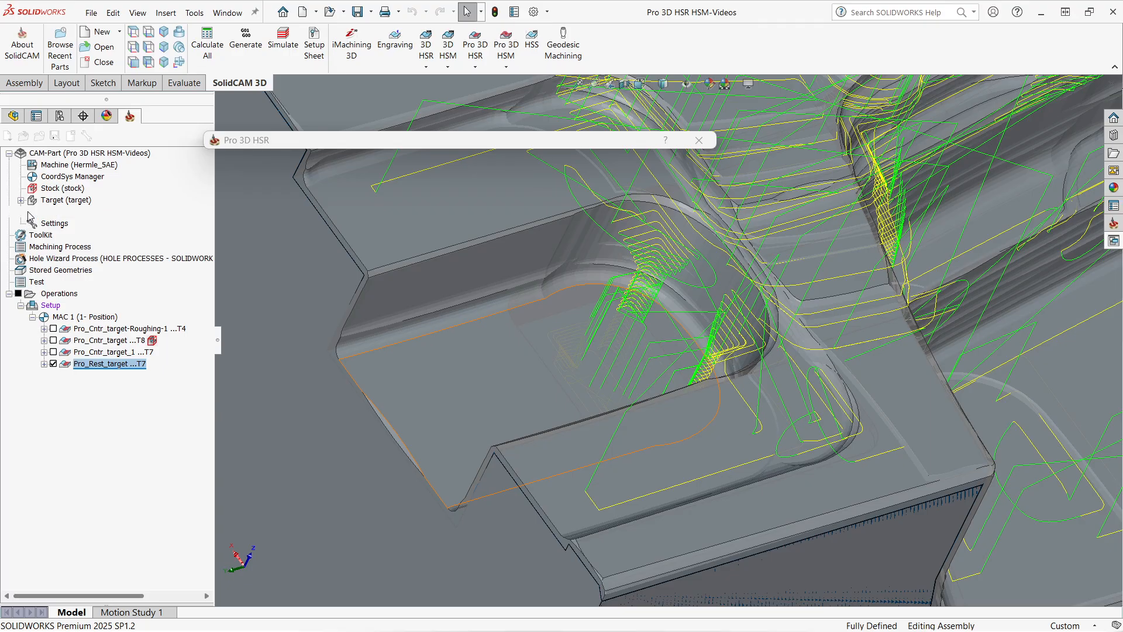
{"action": "middle_click_drag", "start_coordinate": [623, 375], "coordinate": [607, 409]}
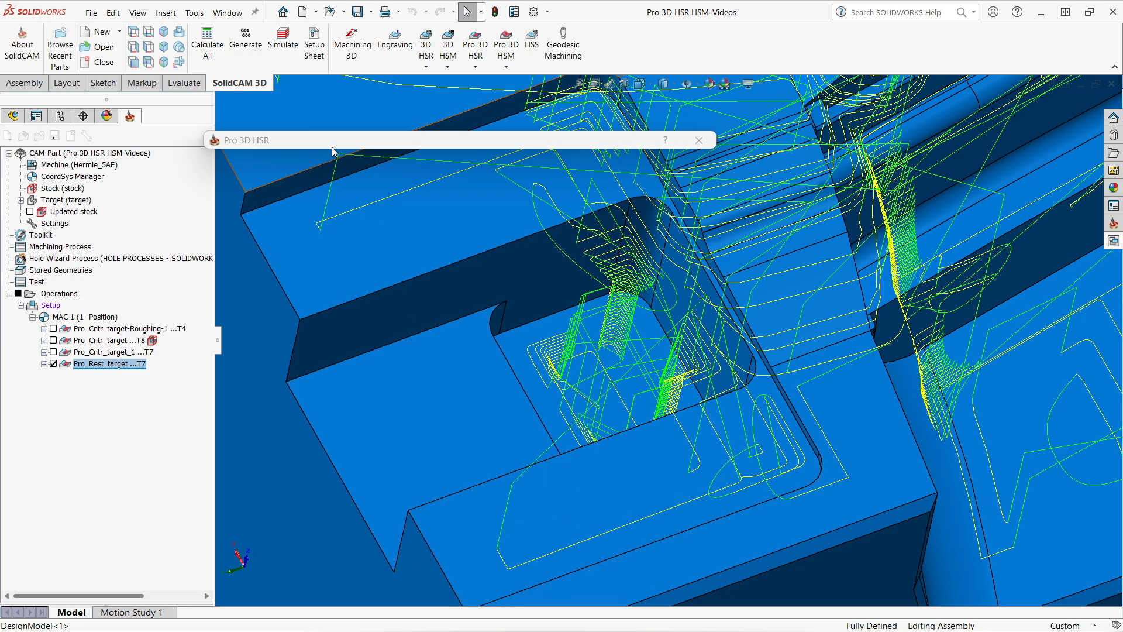
{"action": "left_click_drag", "start_coordinate": [334, 141], "coordinate": [334, 123]}
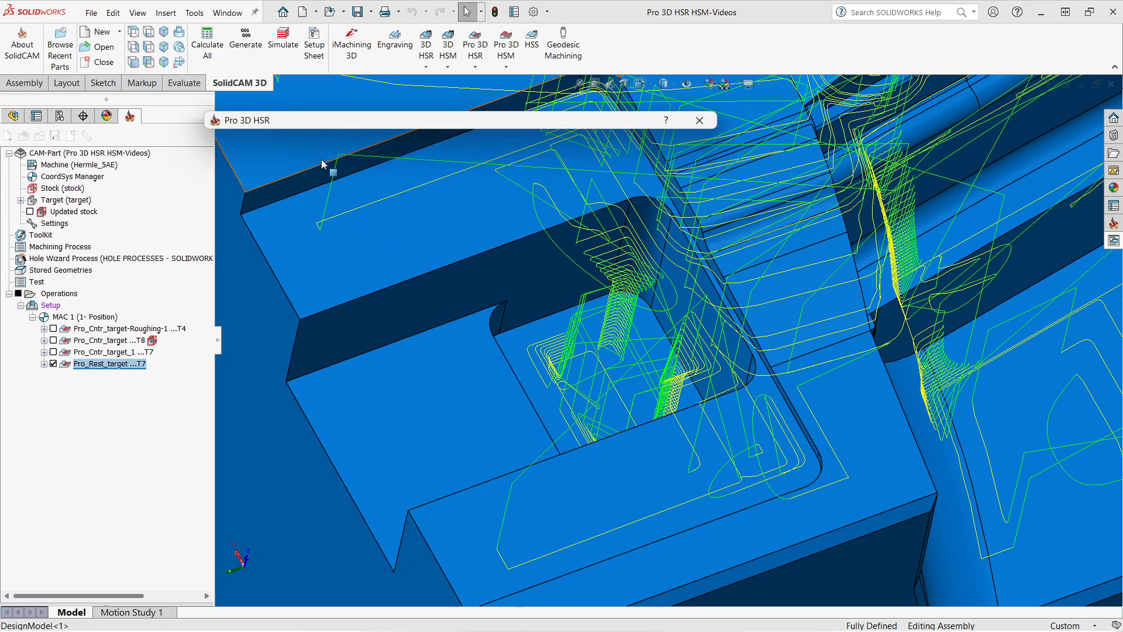
{"action": "left_click", "coordinate": [30, 212]}
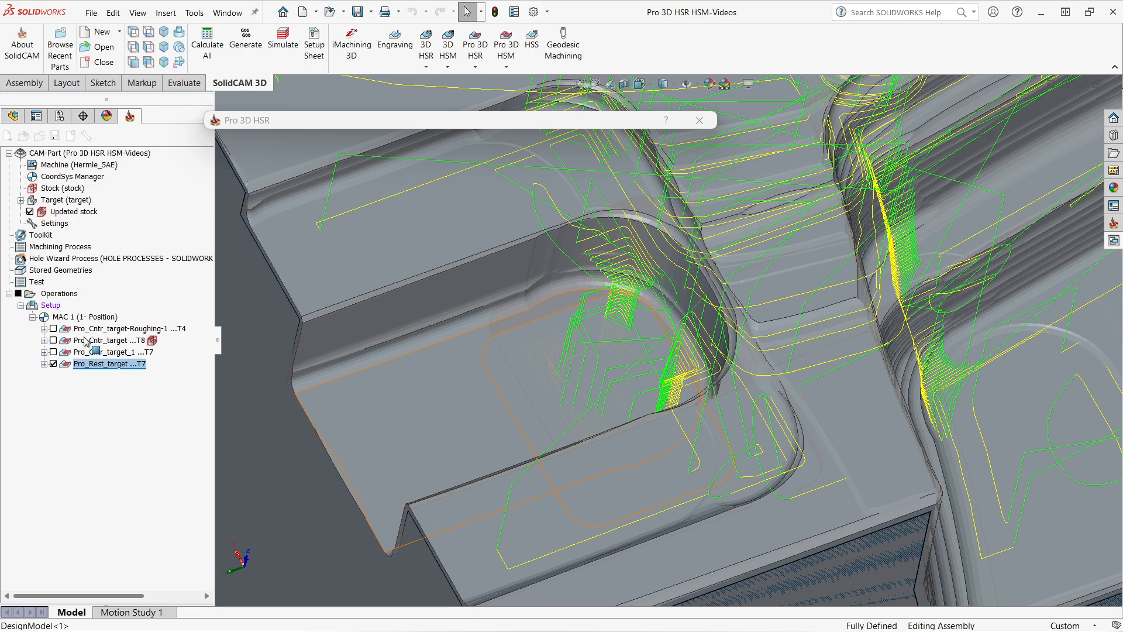
Show the first contour operation's toolpath instead of the rest toolpath and examine it on the target.
{"action": "left_click", "coordinate": [53, 364]}
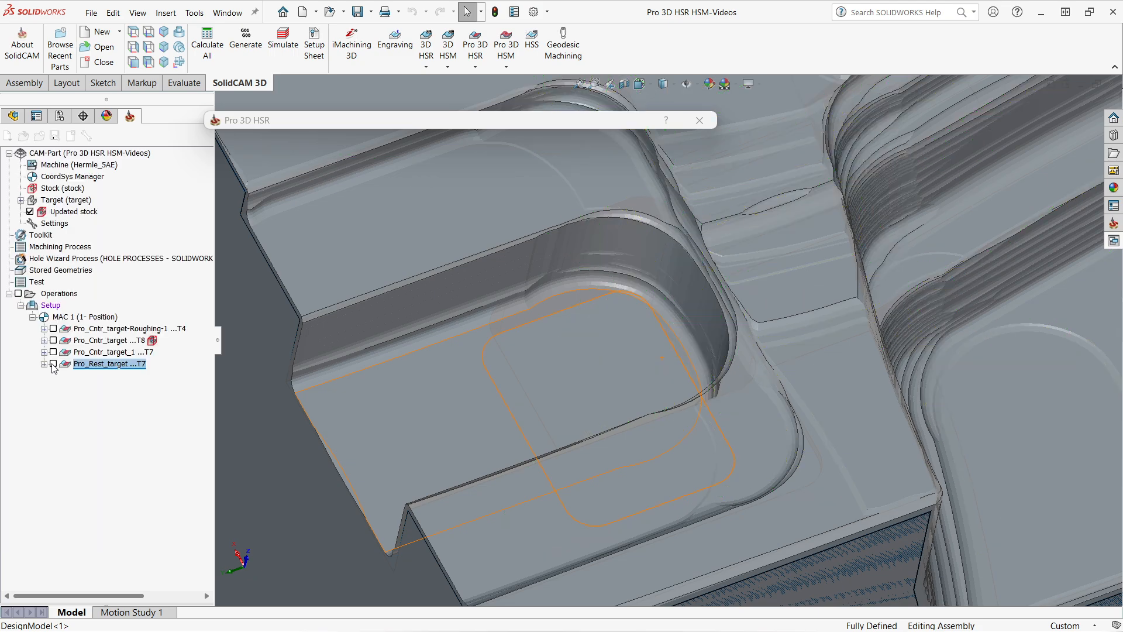
{"action": "left_click", "coordinate": [53, 352]}
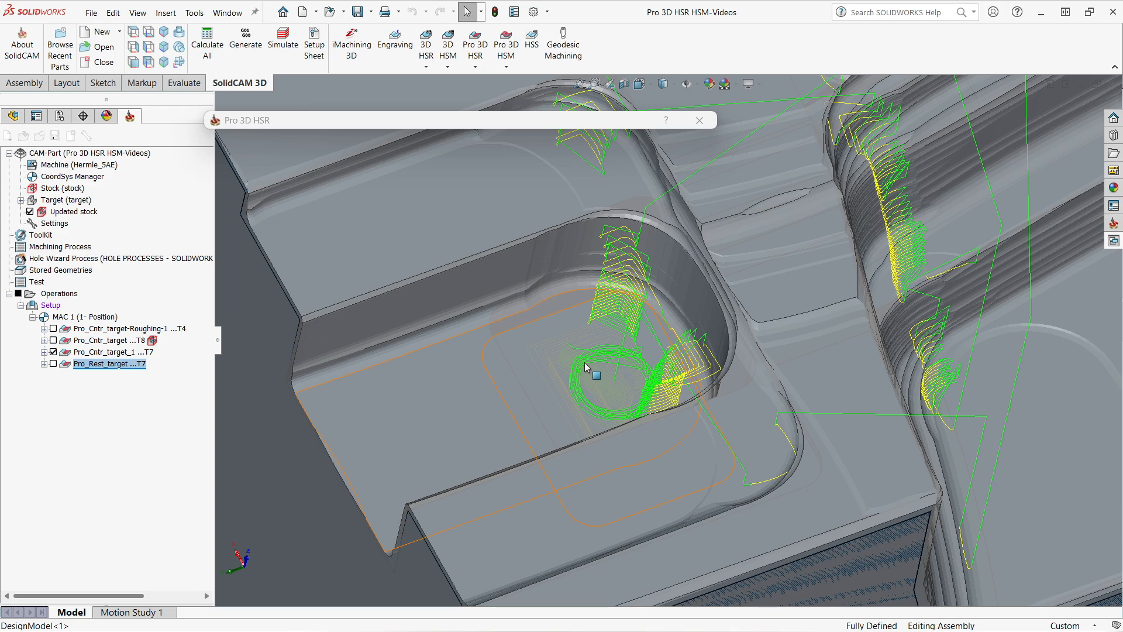
{"action": "key", "text": "f"}
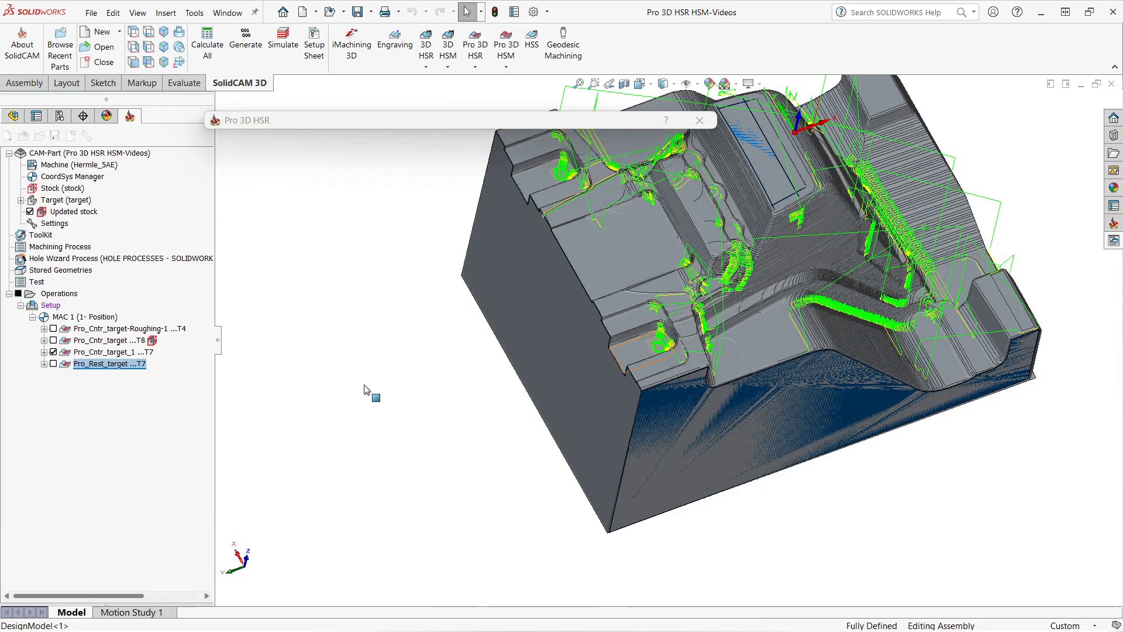
{"action": "left_click", "coordinate": [30, 211]}
{"action": "scroll", "coordinate": [622, 299], "scroll_direction": "down", "scroll_amount": 2}
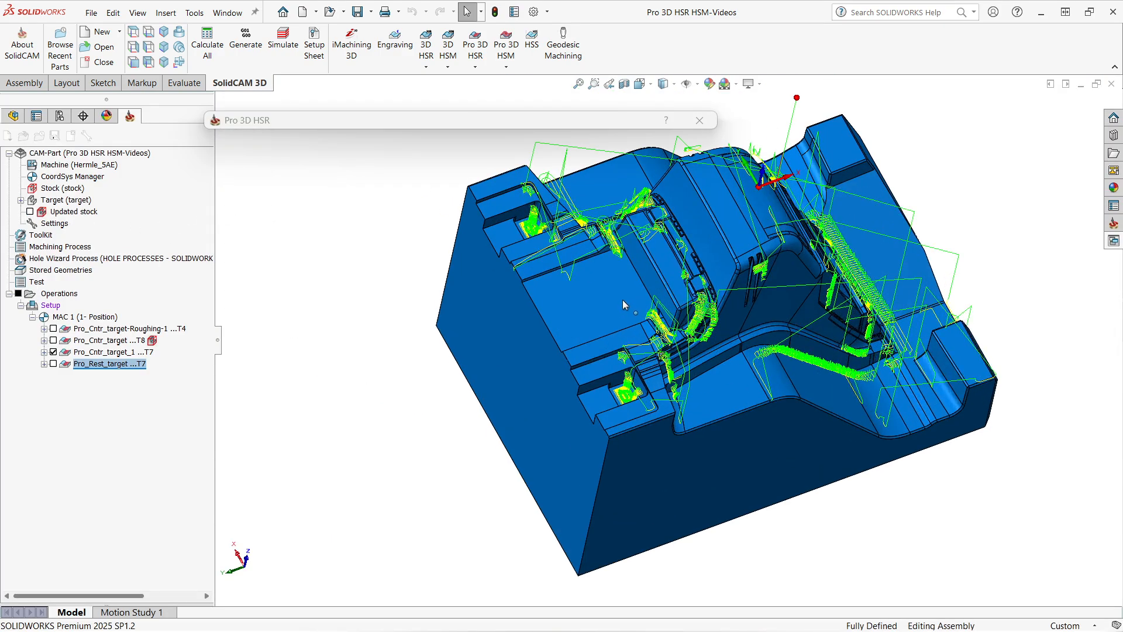
{"action": "scroll", "coordinate": [623, 300], "scroll_direction": "down", "scroll_amount": 3}
{"action": "scroll", "coordinate": [719, 504], "scroll_direction": "up", "scroll_amount": 2}
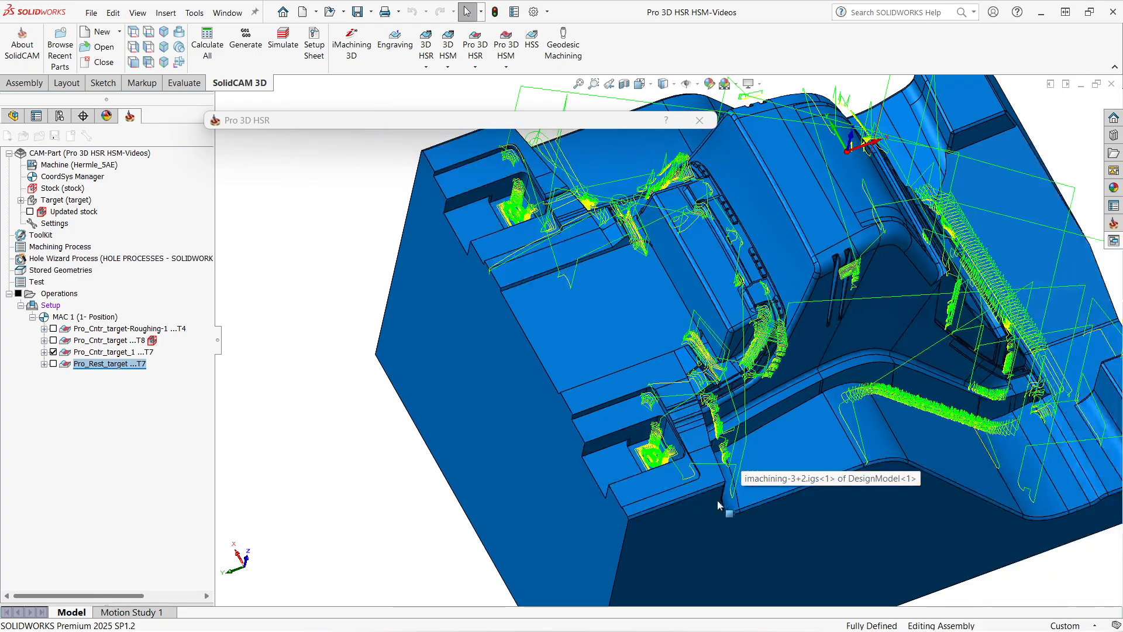
{"action": "scroll", "coordinate": [664, 423], "scroll_direction": "down", "scroll_amount": 3}
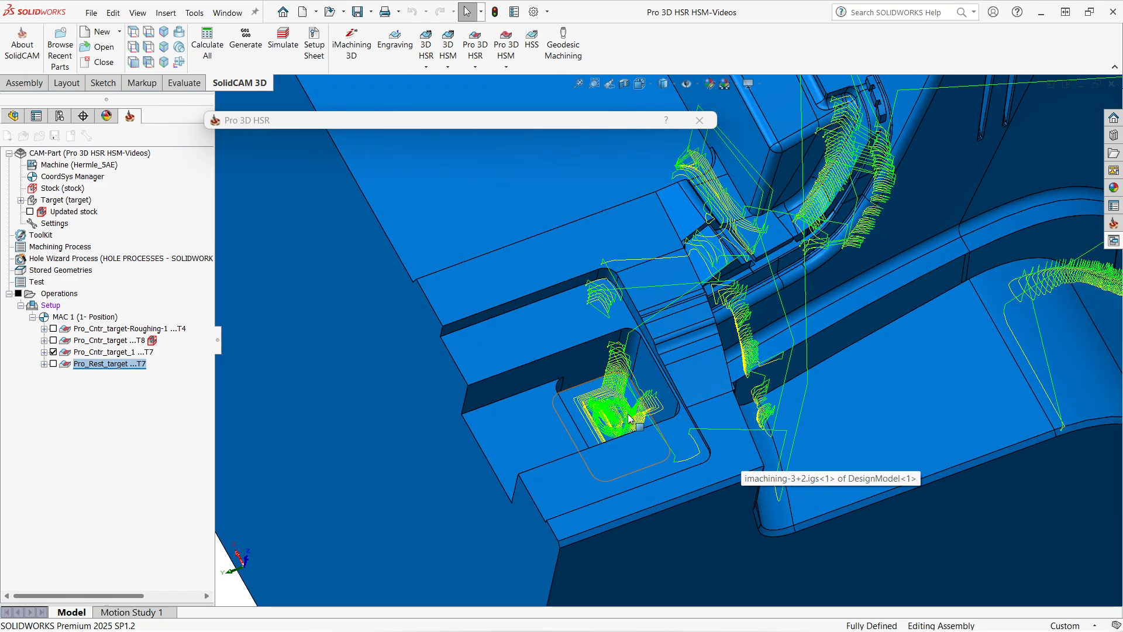
Compare the rest toolpath together with the first contour toolpath from several angles.
{"action": "left_click", "coordinate": [53, 363]}
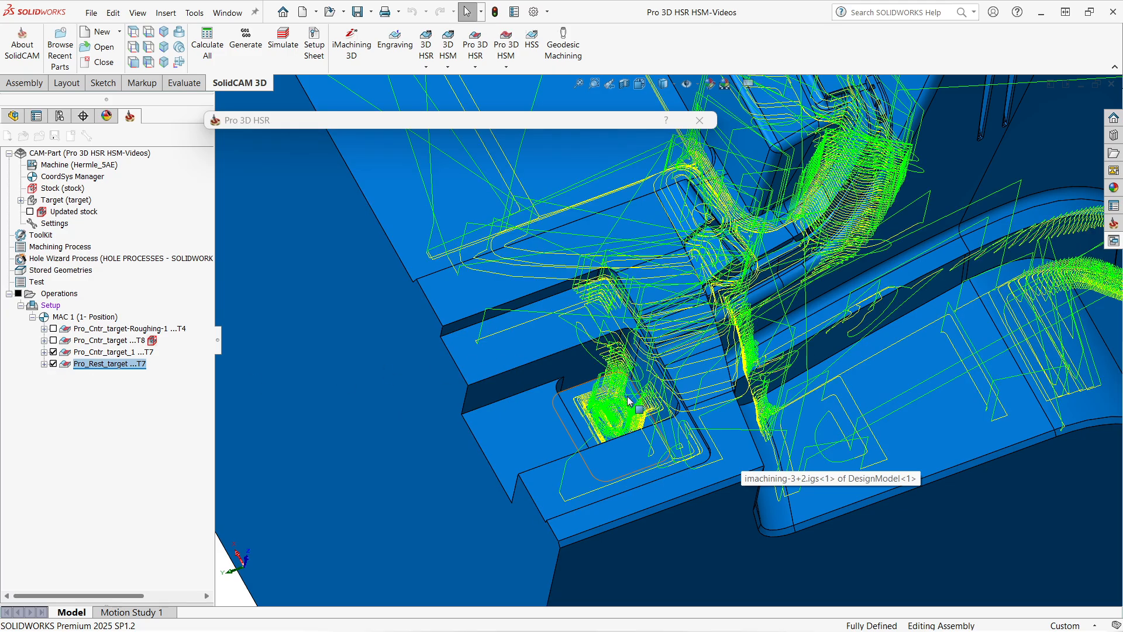
{"action": "middle_click_drag", "start_coordinate": [627, 401], "coordinate": [551, 358]}
{"action": "scroll", "coordinate": [552, 358], "scroll_direction": "up", "scroll_amount": 3}
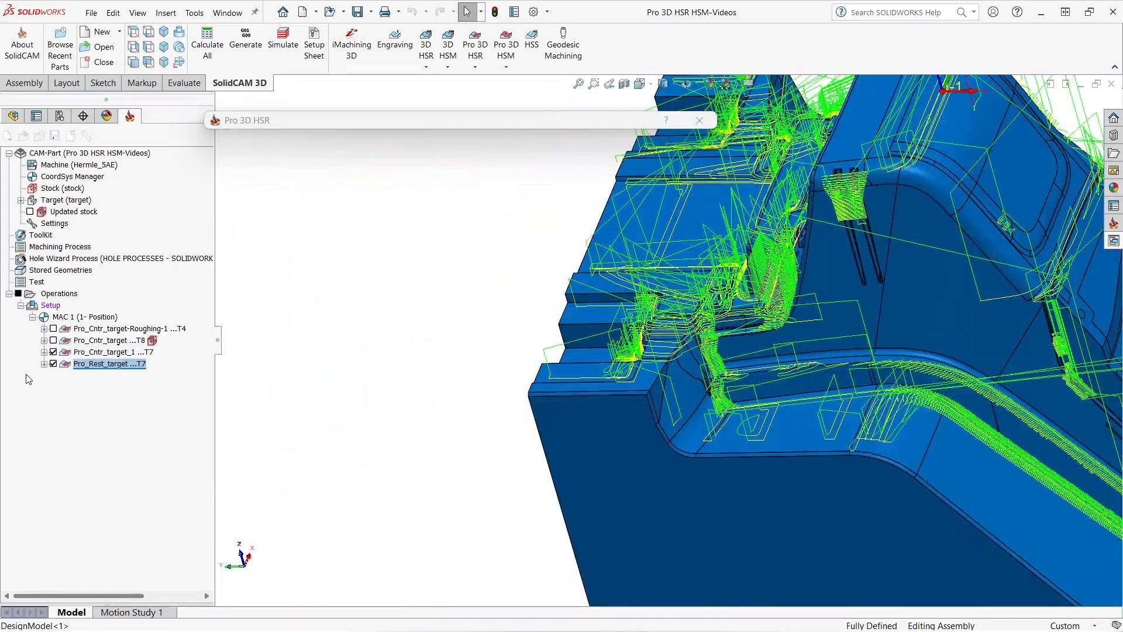
{"action": "left_click", "coordinate": [54, 363]}
{"action": "scroll", "coordinate": [587, 356], "scroll_direction": "up", "scroll_amount": 3}
{"action": "scroll", "coordinate": [842, 352], "scroll_direction": "down", "scroll_amount": 1}
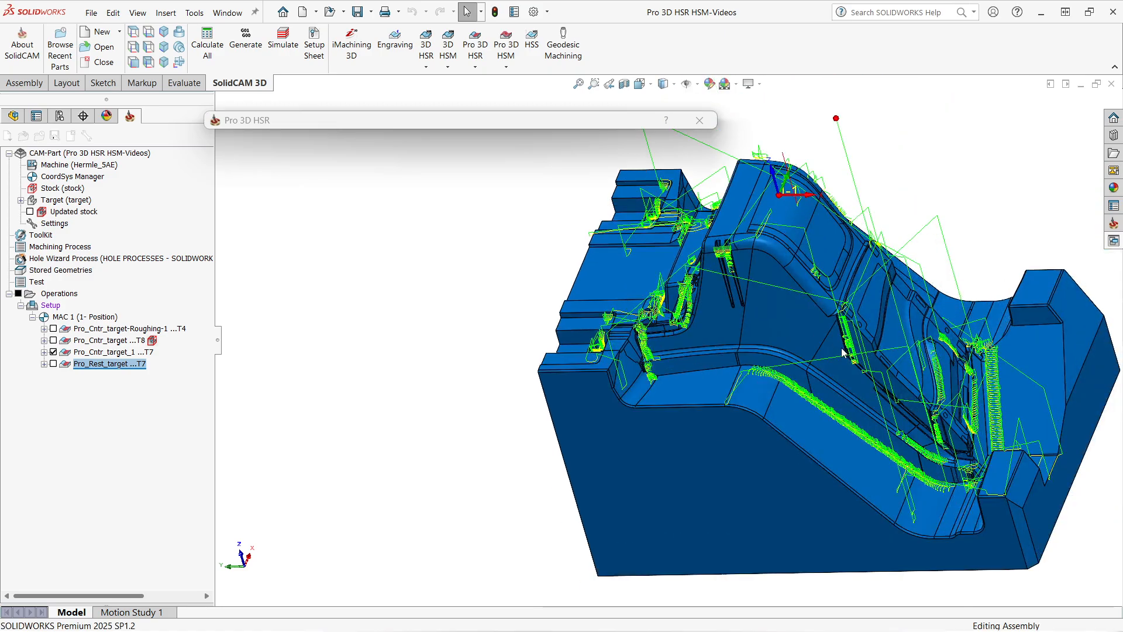
{"action": "middle_click_drag", "start_coordinate": [842, 352], "coordinate": [841, 329]}
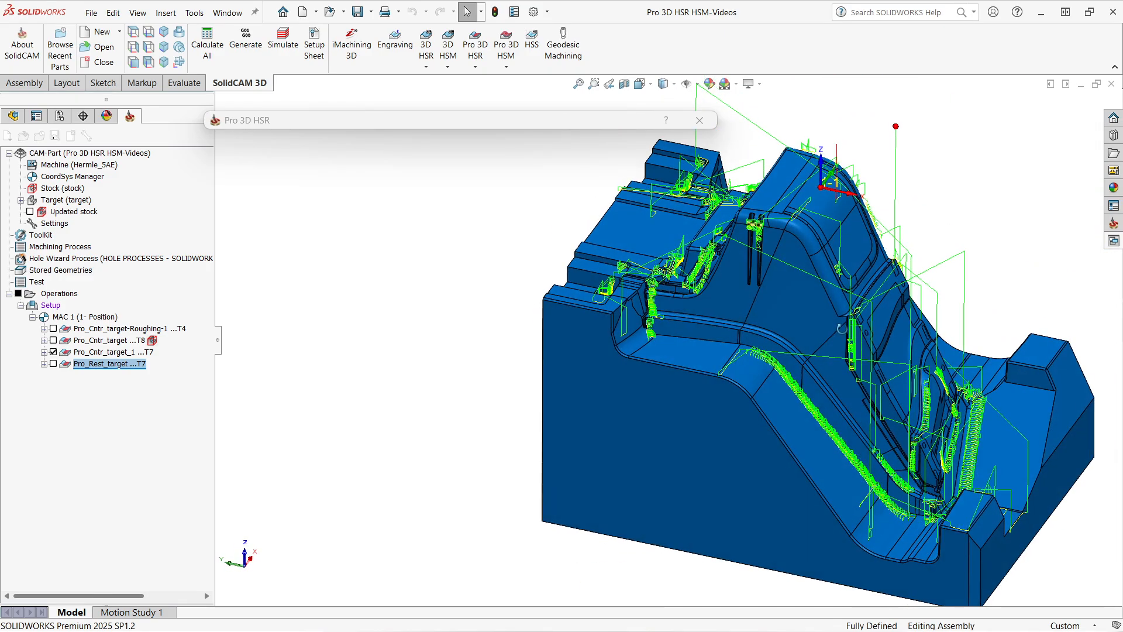